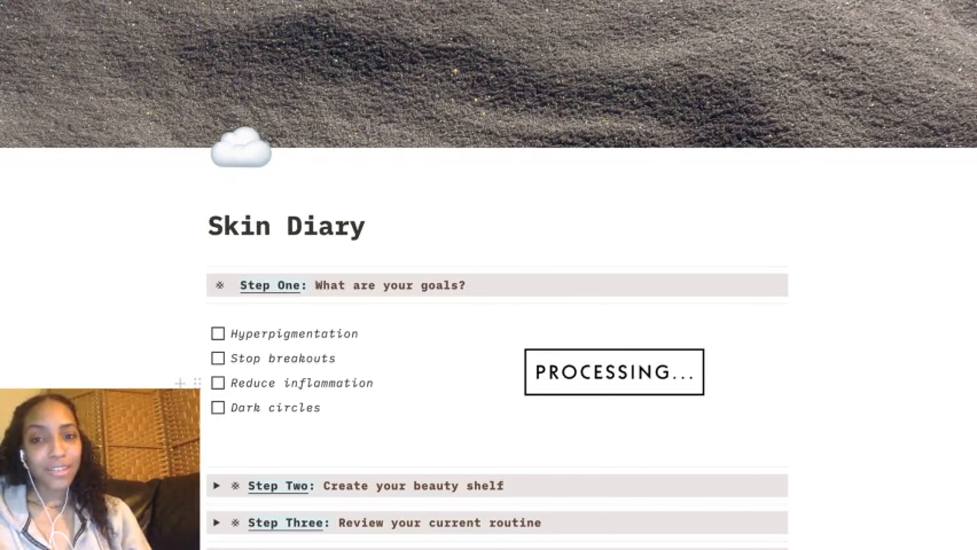
Look over the Skin Diary page's goal checklist and the step sections below it
scroll(489, 275, down, 1)
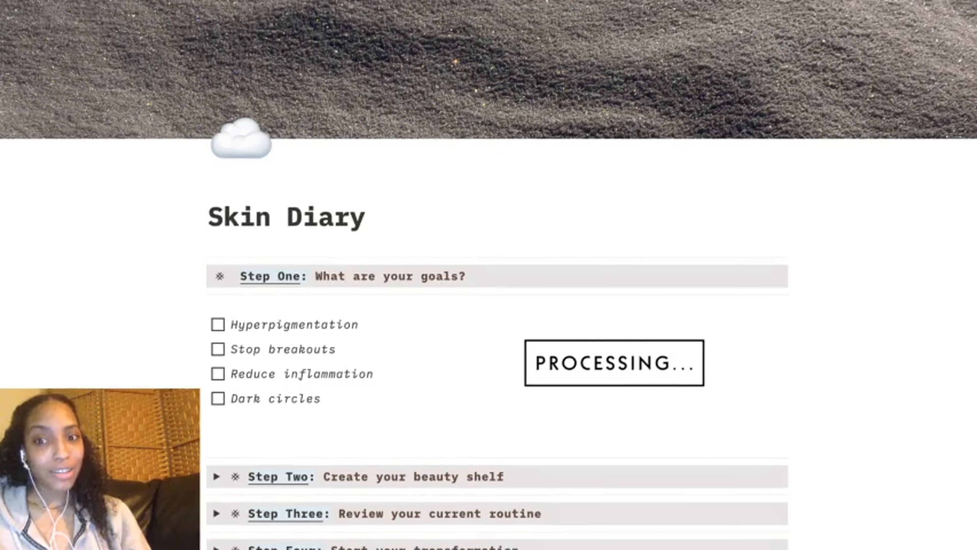
scroll(489, 275, down, 1)
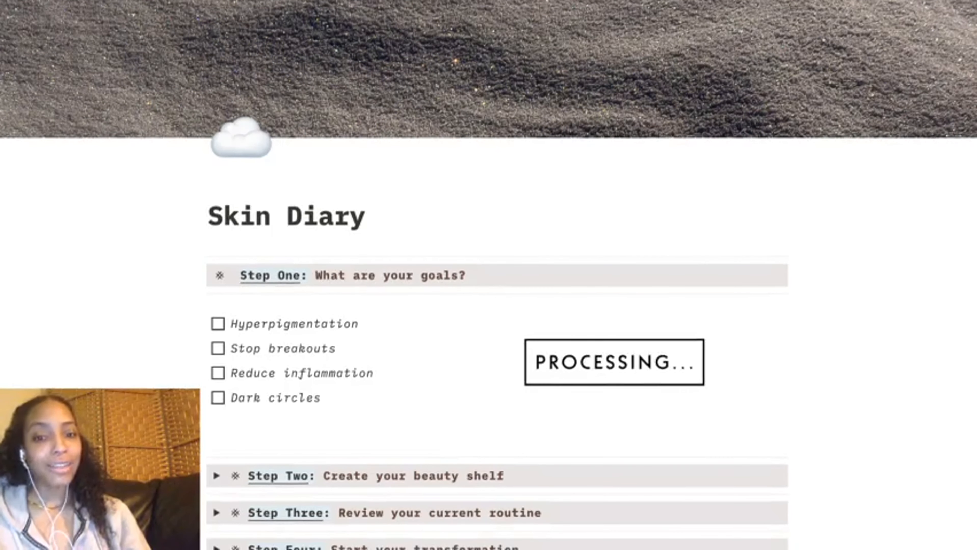
scroll(488, 276, down, 2)
scroll(488, 275, down, 1)
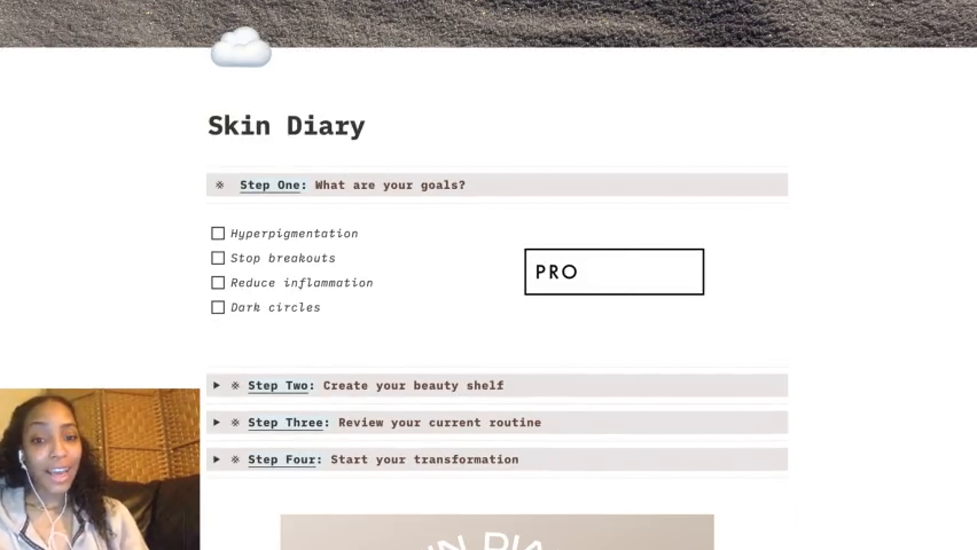
scroll(488, 276, up, 4)
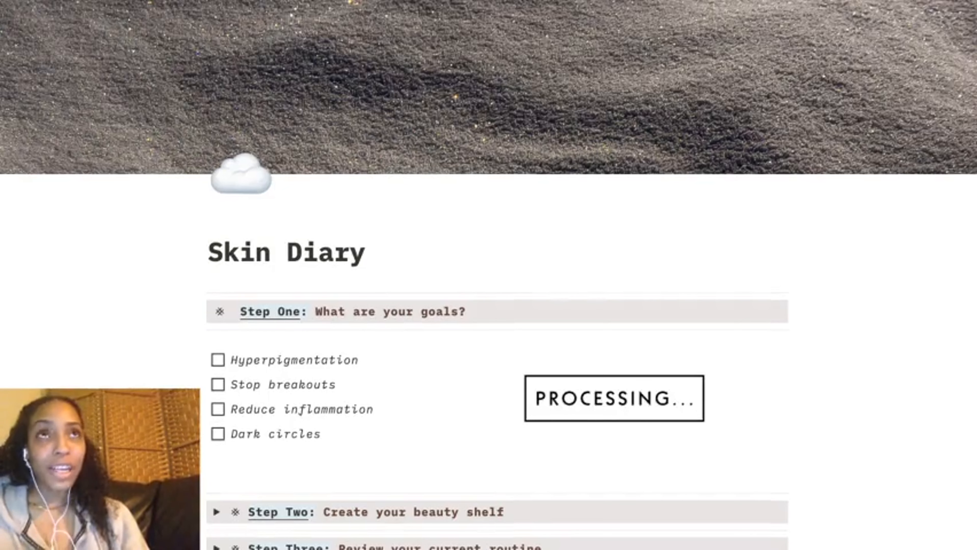
scroll(489, 275, up, 1)
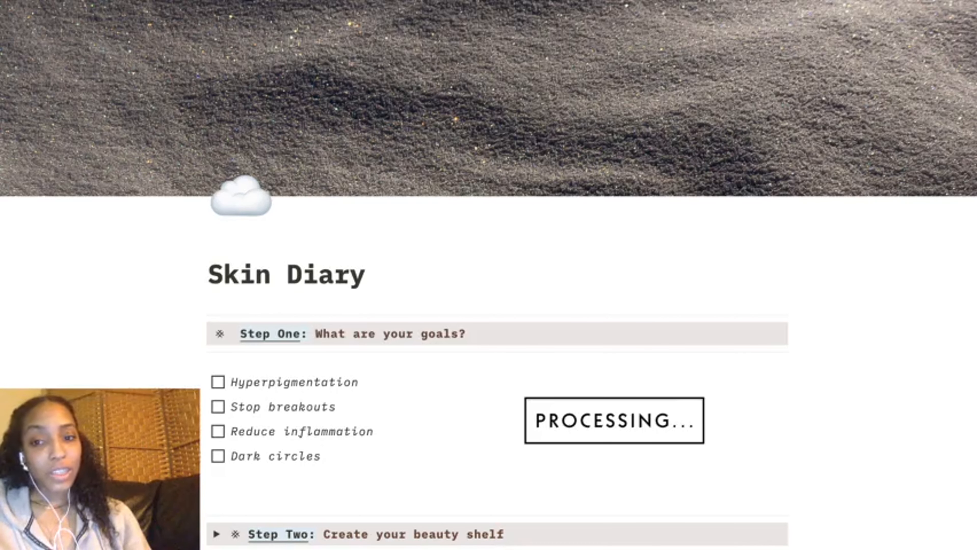
scroll(488, 275, down, 1)
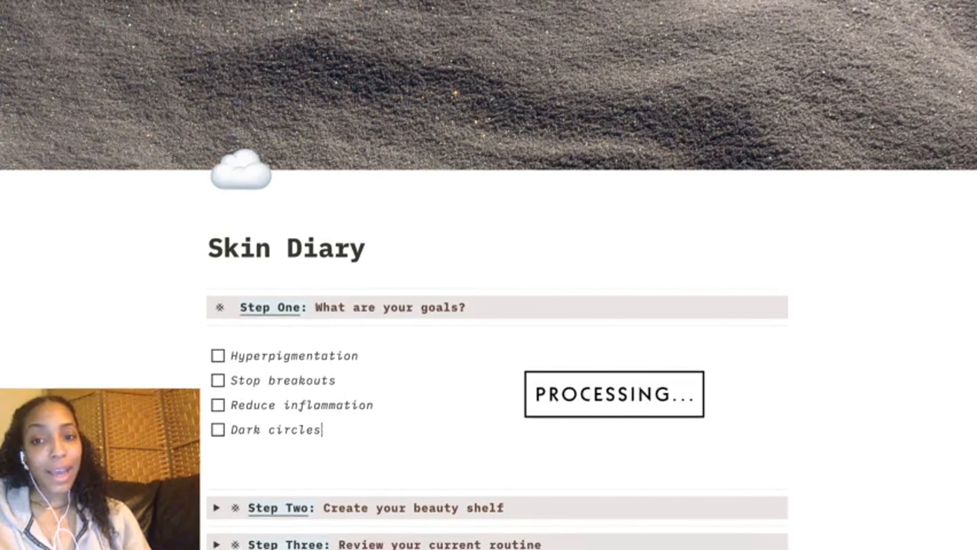
scroll(489, 275, down, 1)
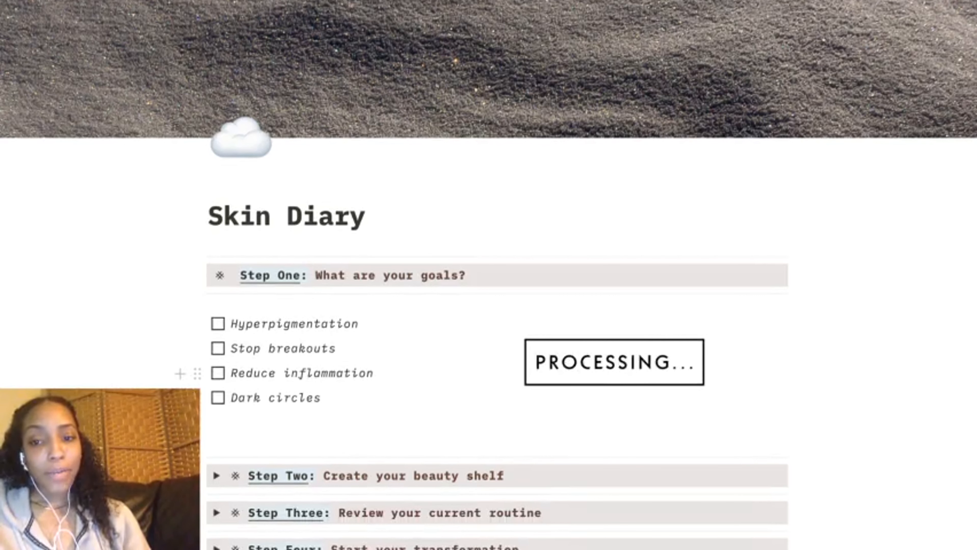
Append "- any goal" to the Dark circles item in the Step One goals checklist
drag(337, 349, 231, 349)
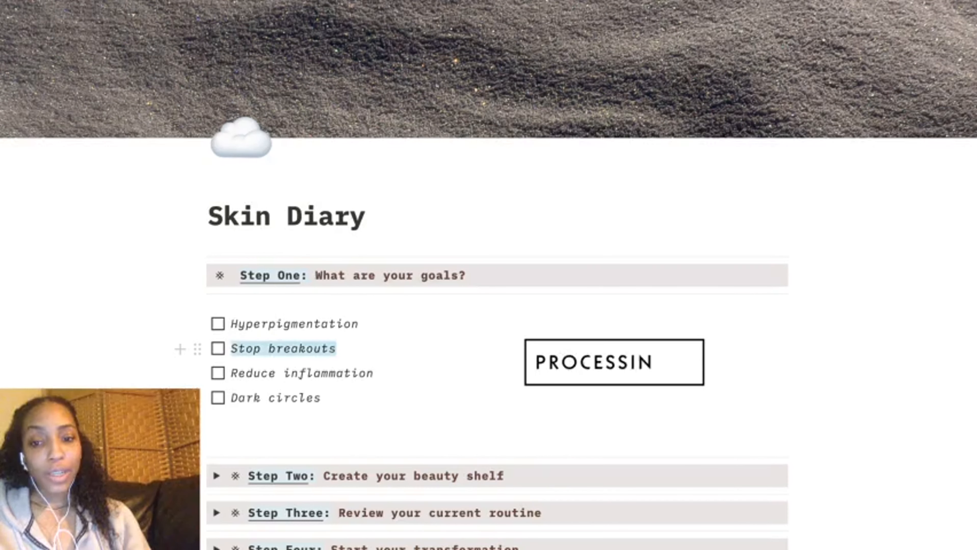
triple_click(319, 398)
click(322, 398)
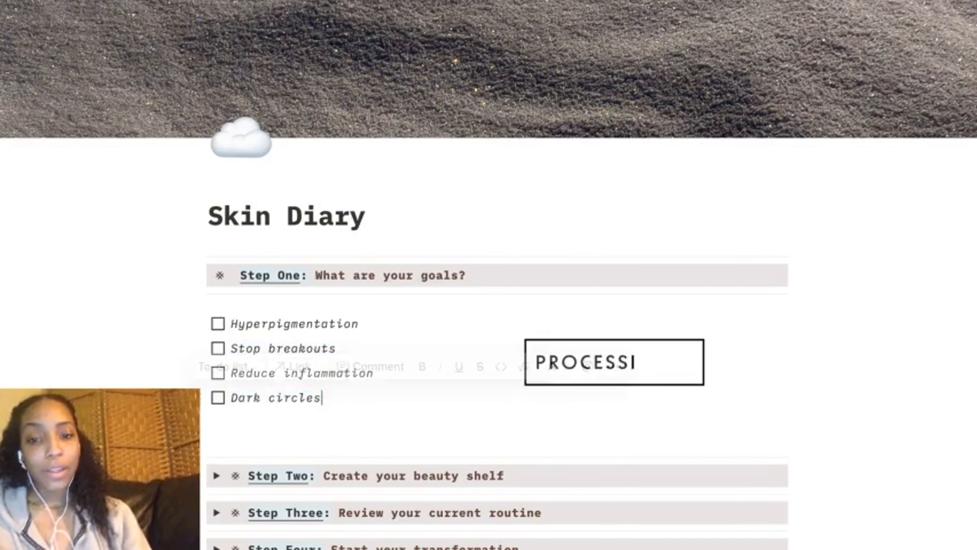
text(- any goal)
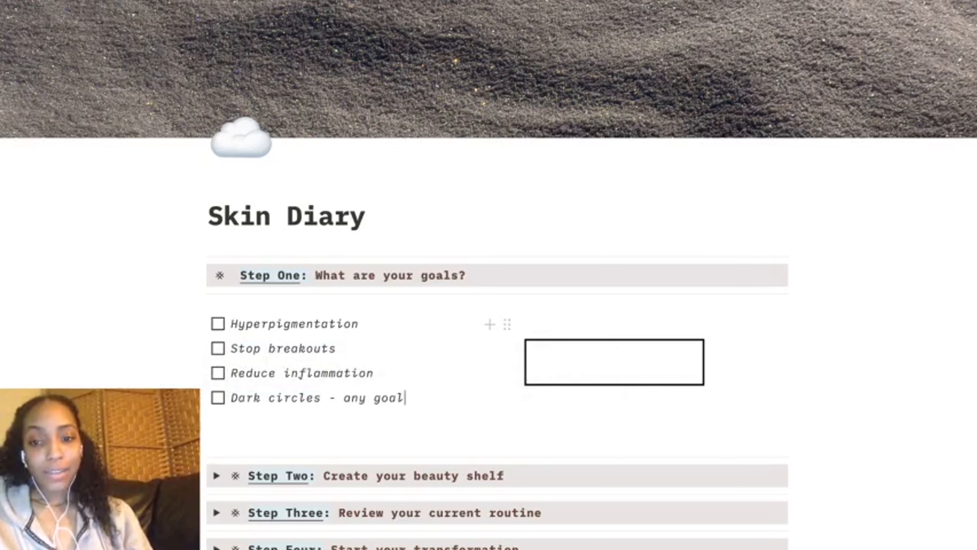
Expand the Step Two section and look through the Beauty Shelf product gallery down to the untitled card
scroll(488, 275, down, 1)
scroll(488, 275, down, 1)
click(217, 456)
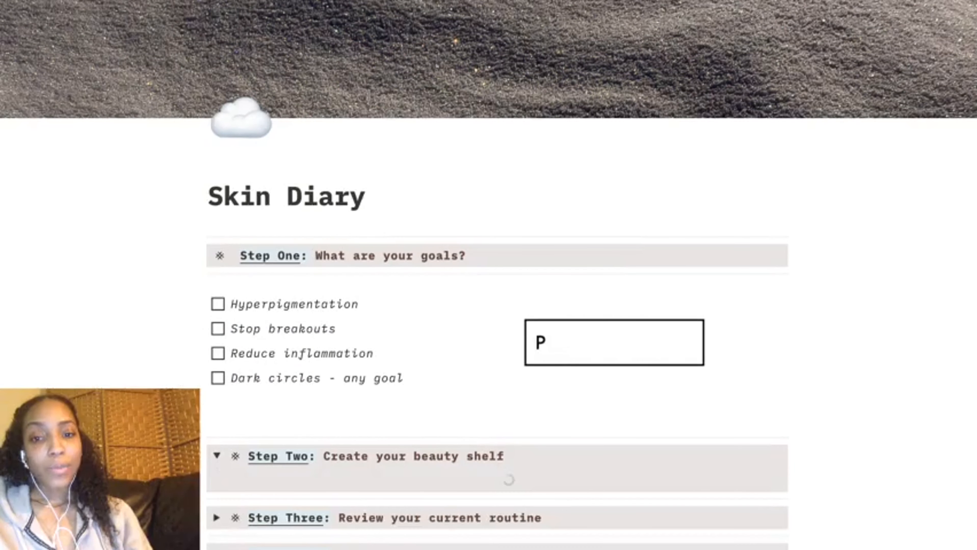
scroll(488, 275, down, 8)
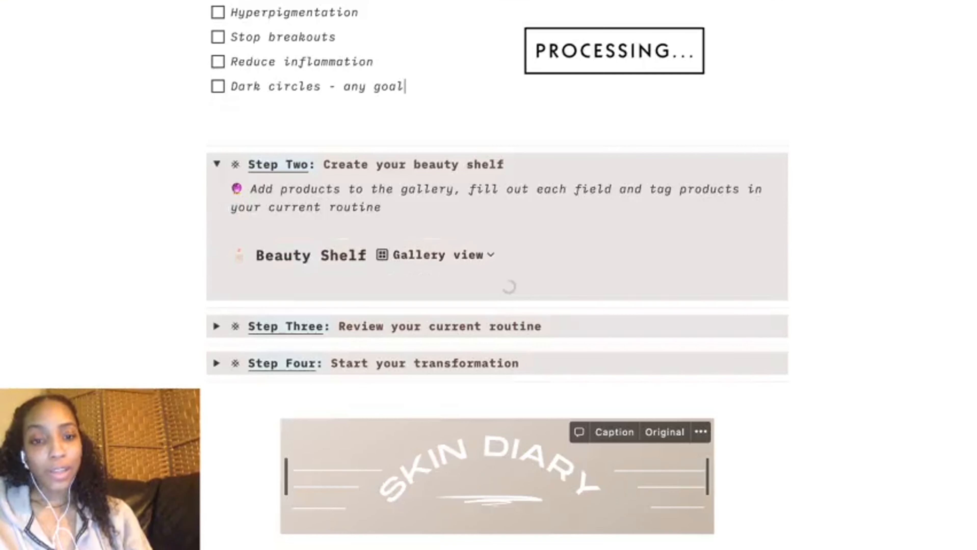
scroll(342, 455, up, 3)
scroll(343, 455, down, 6)
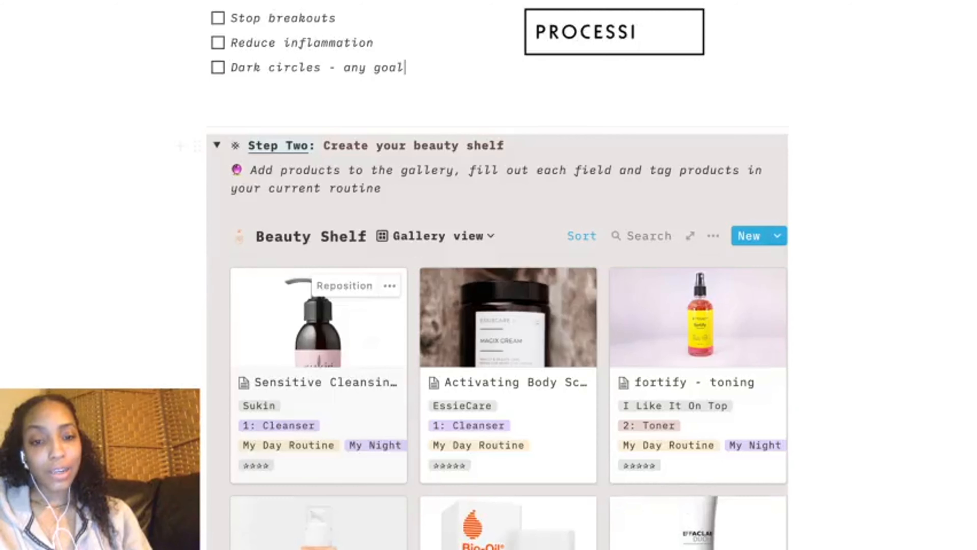
scroll(318, 239, down, 10)
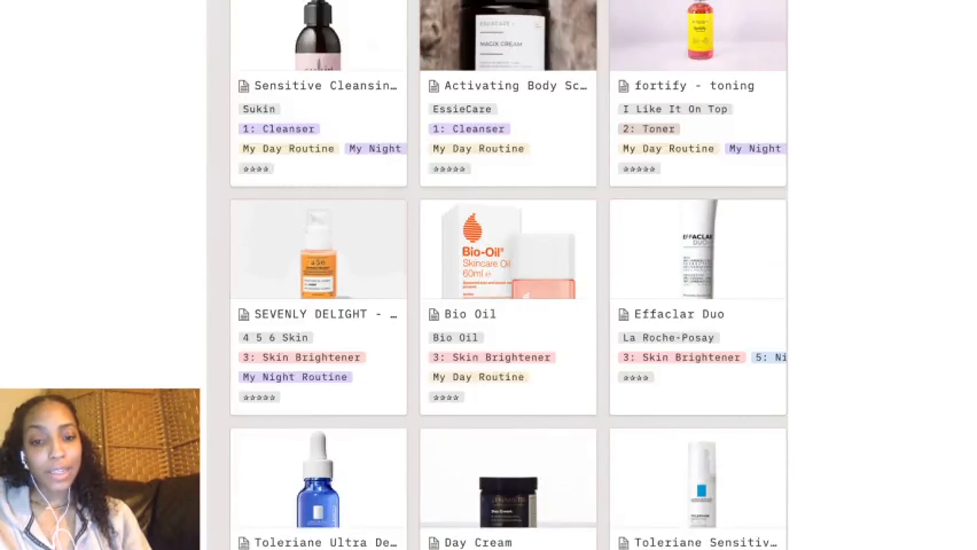
scroll(318, 347, down, 4)
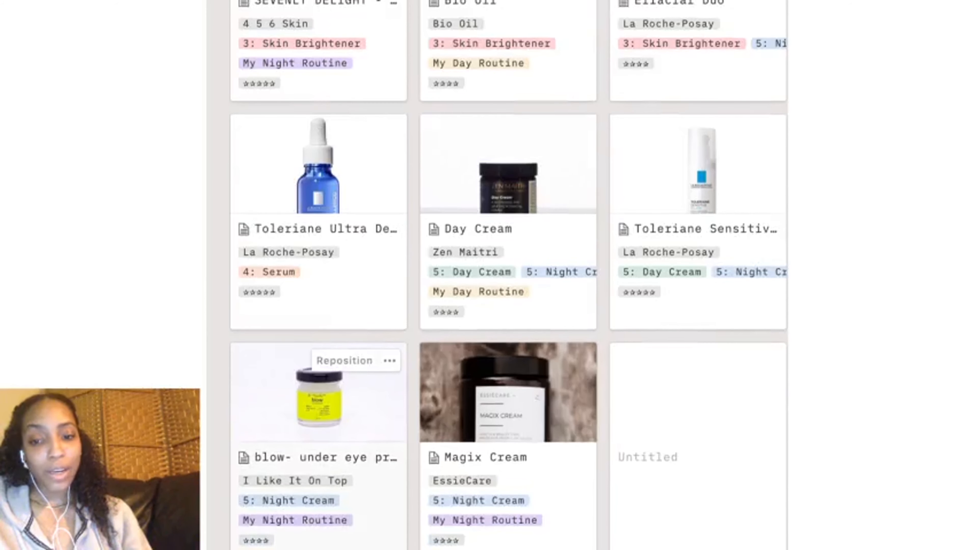
scroll(508, 386, down, 3)
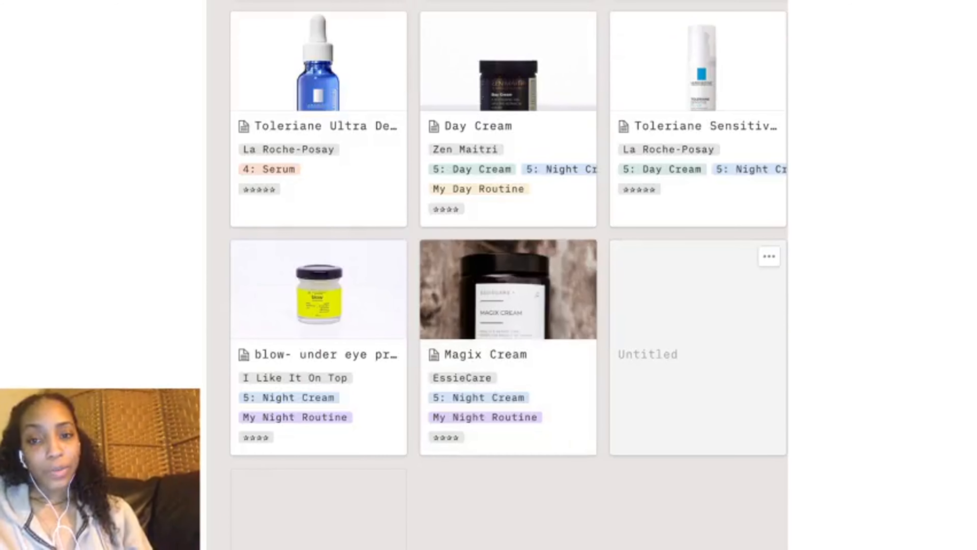
Open the untitled product card and examine its Brand options, including the edit settings of La Roche-Posay, without selecting one
click(696, 339)
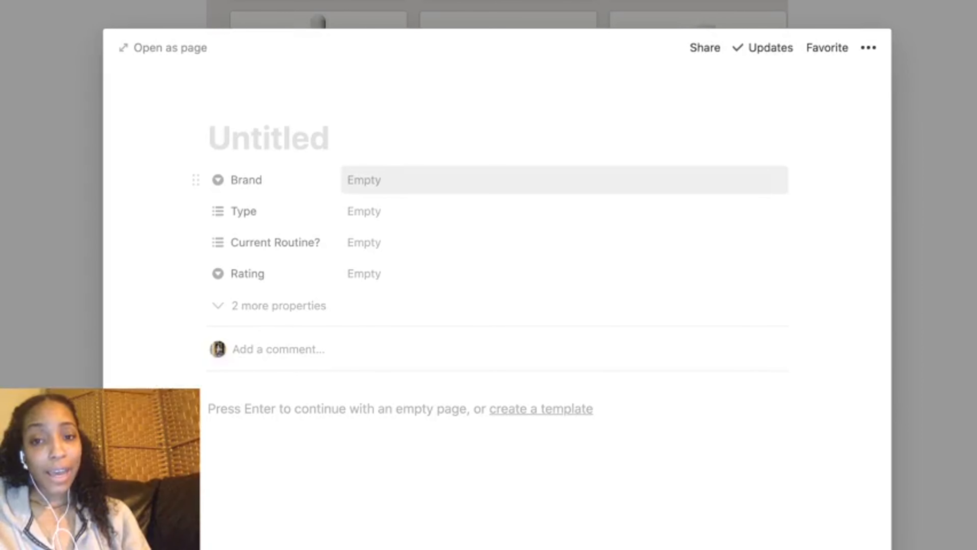
click(424, 181)
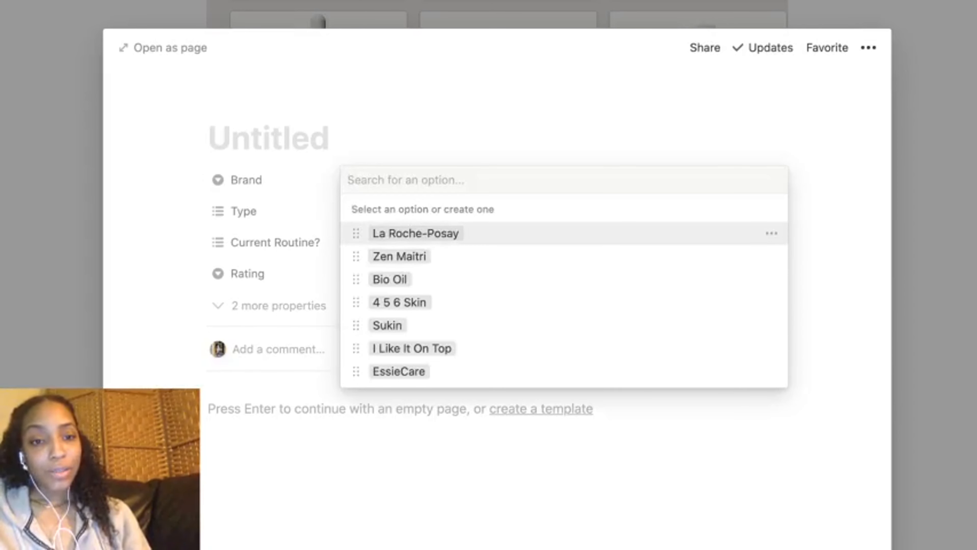
click(771, 234)
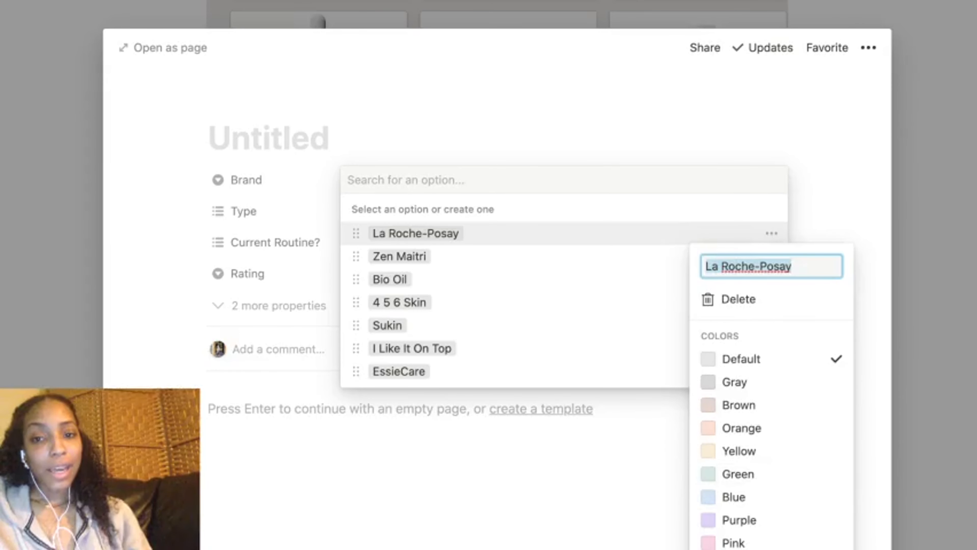
key(Escape)
key(Escape)
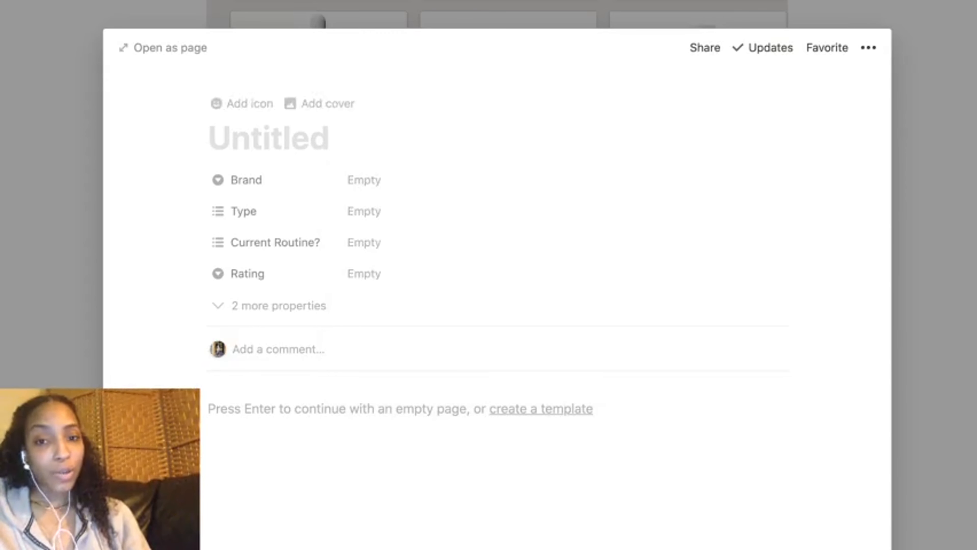
Examine the untitled product's Type options and the reorder handle of 1: Cleanser, leaving the property empty
click(501, 211)
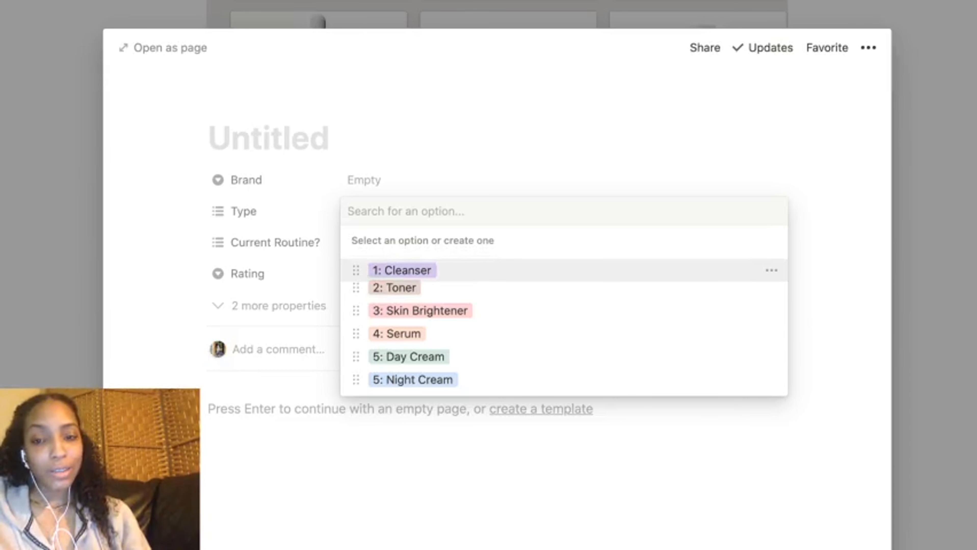
mouse_move(356, 265)
mouse_down()
mouse_move(355, 294)
mouse_move(356, 265)
mouse_up()
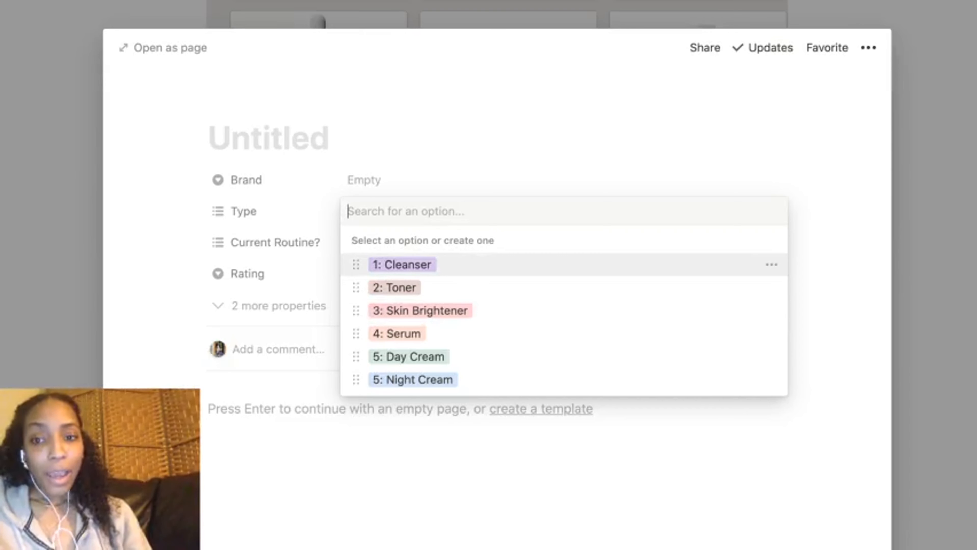
key(Escape)
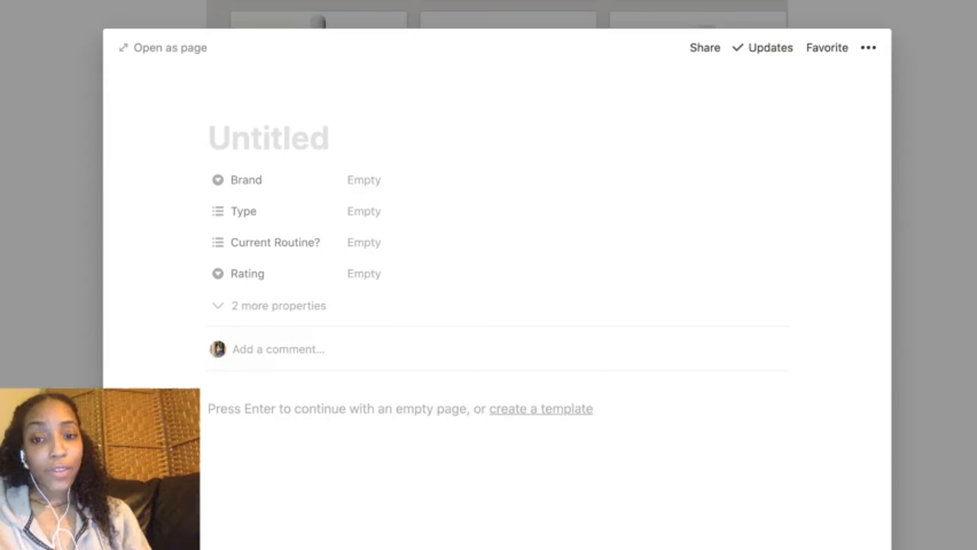
Examine the available options of the untitled product's Current Routine? and Rating properties without choosing any
click(352, 243)
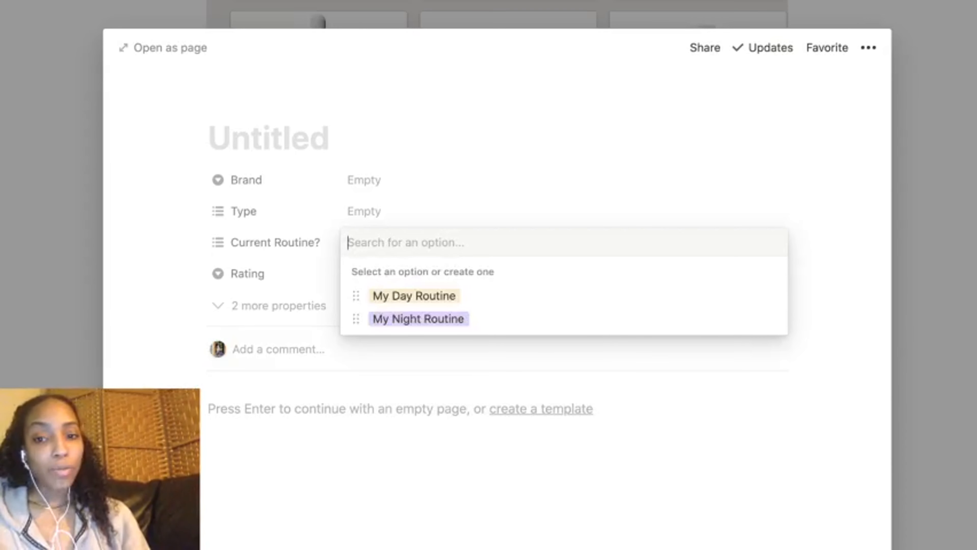
key(Escape)
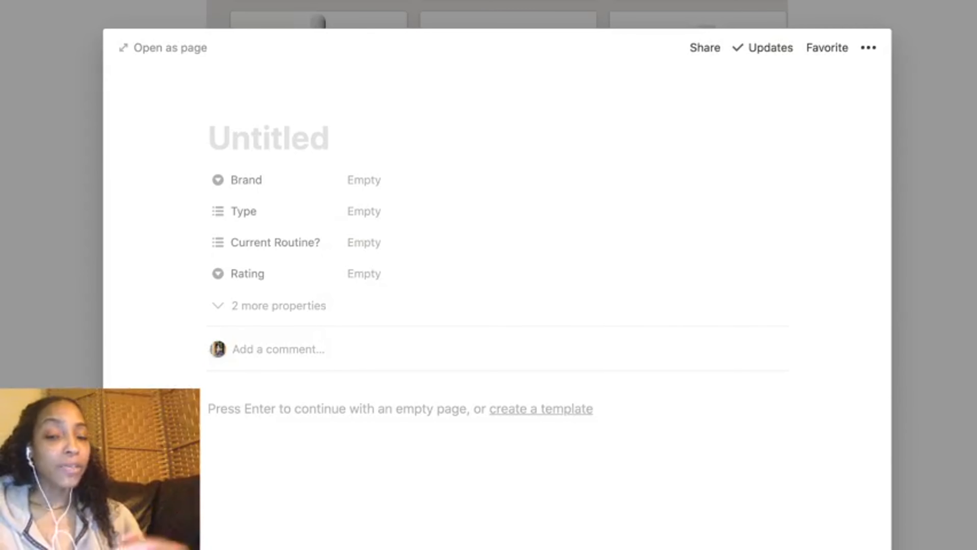
click(364, 274)
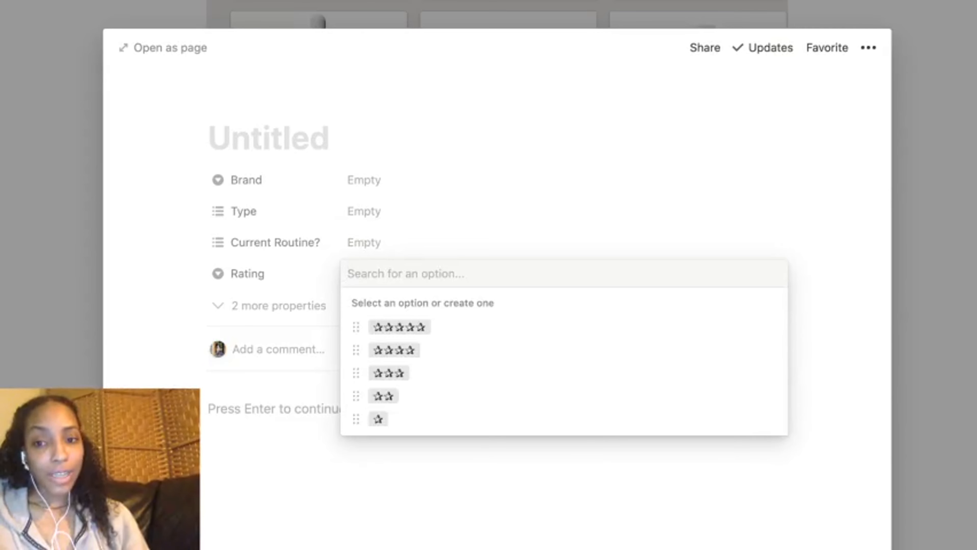
key(Escape)
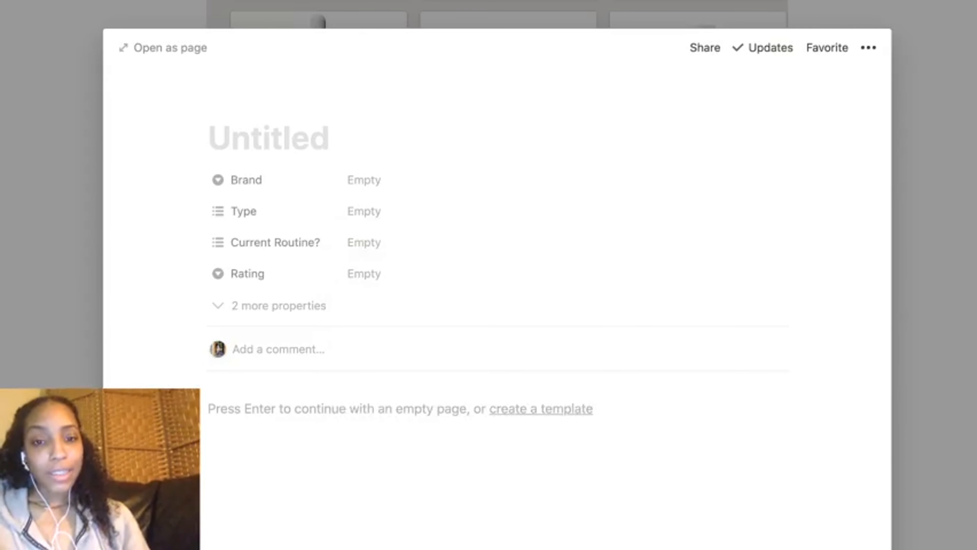
Close the untitled product page and delete its card from the Beauty Shelf gallery
key(Escape)
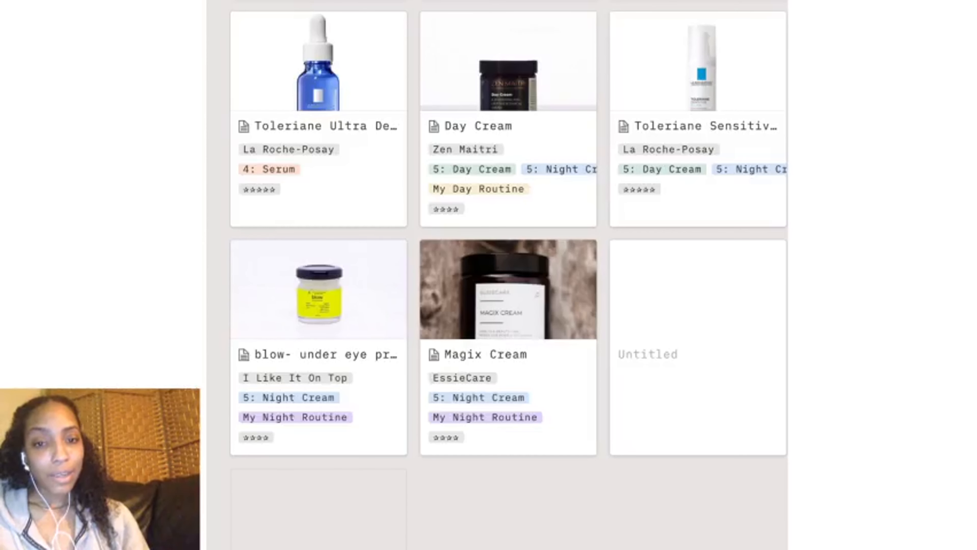
click(768, 257)
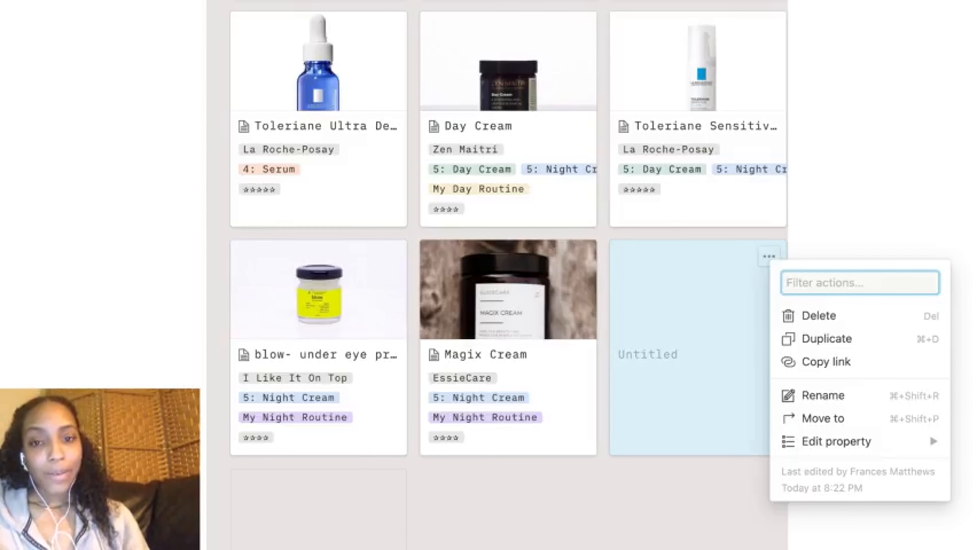
click(819, 317)
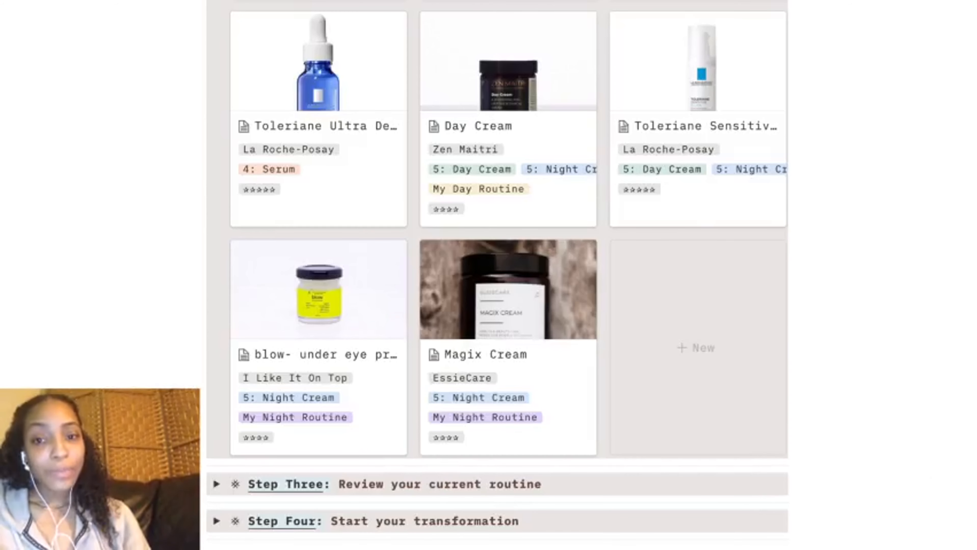
Collapse the Step Two section and expand Step Three to review the current night routine table
scroll(497, 270, up, 15)
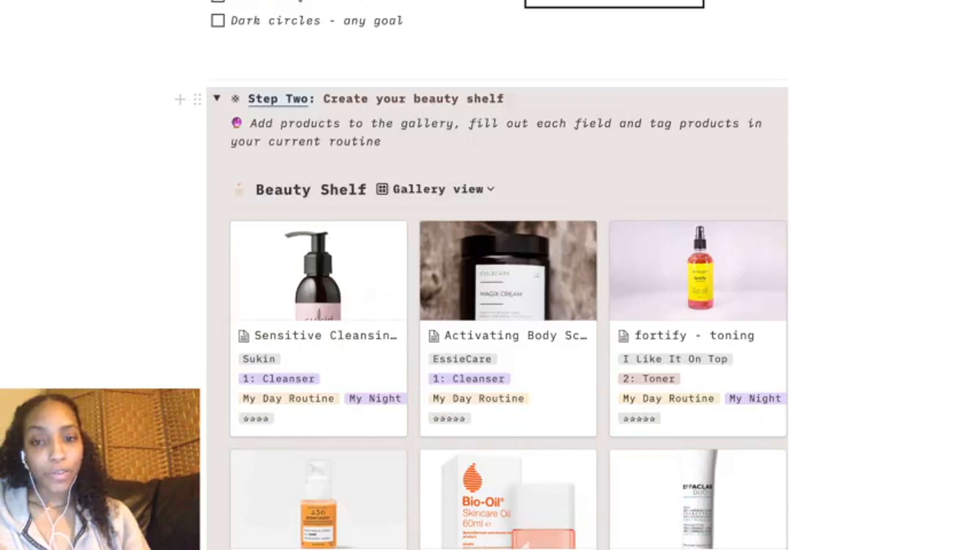
click(217, 99)
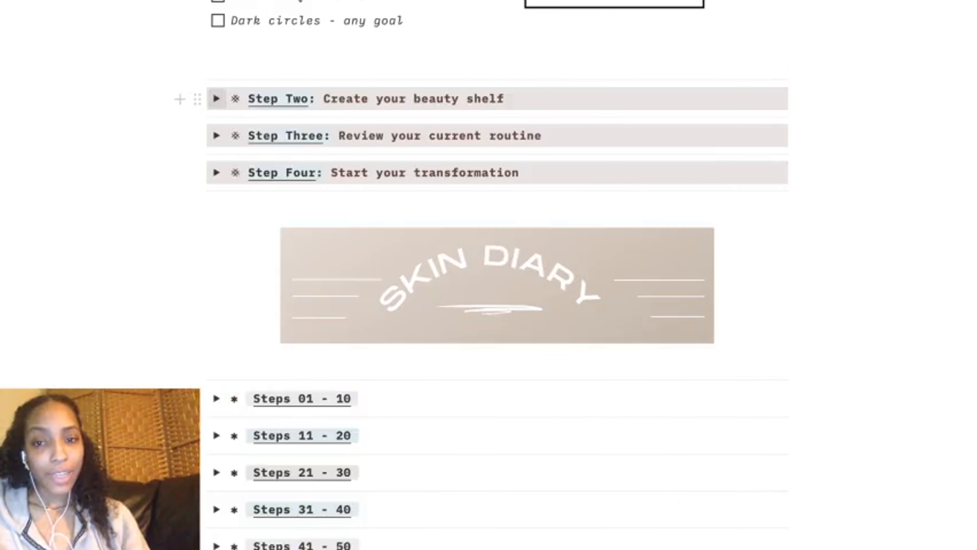
click(217, 135)
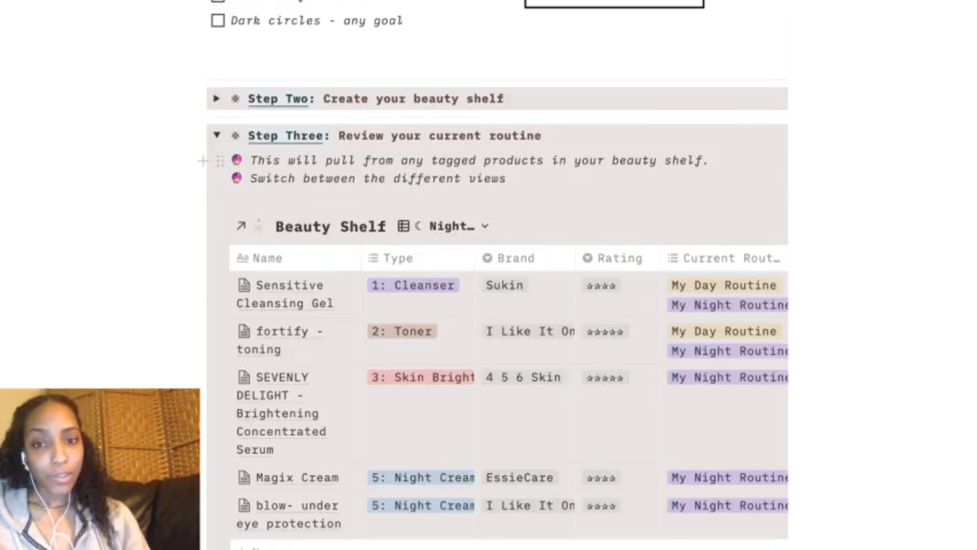
scroll(496, 308, down, 3)
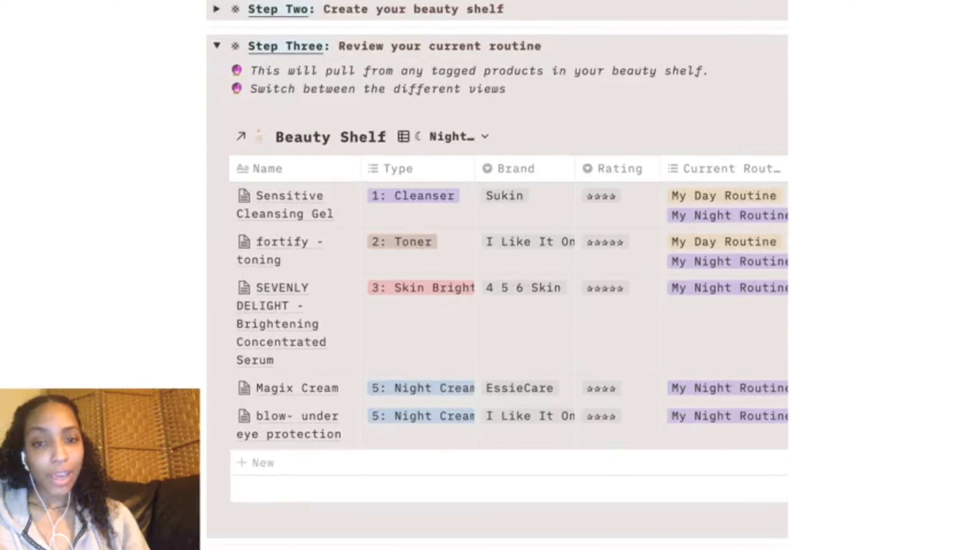
scroll(497, 308, up, 1)
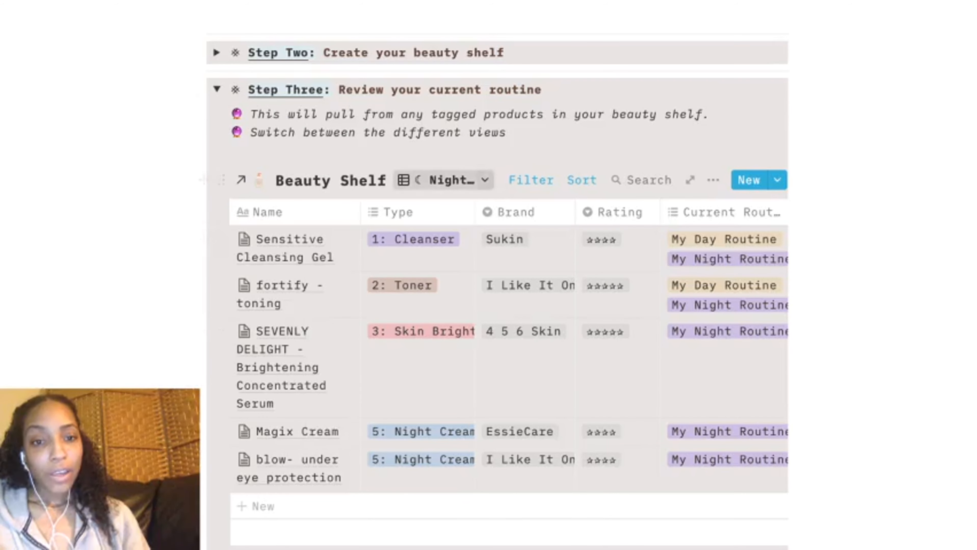
Switch Step Three's Beauty Shelf to Day Routine, and finally to Board View (with images), and review the product cards
click(452, 179)
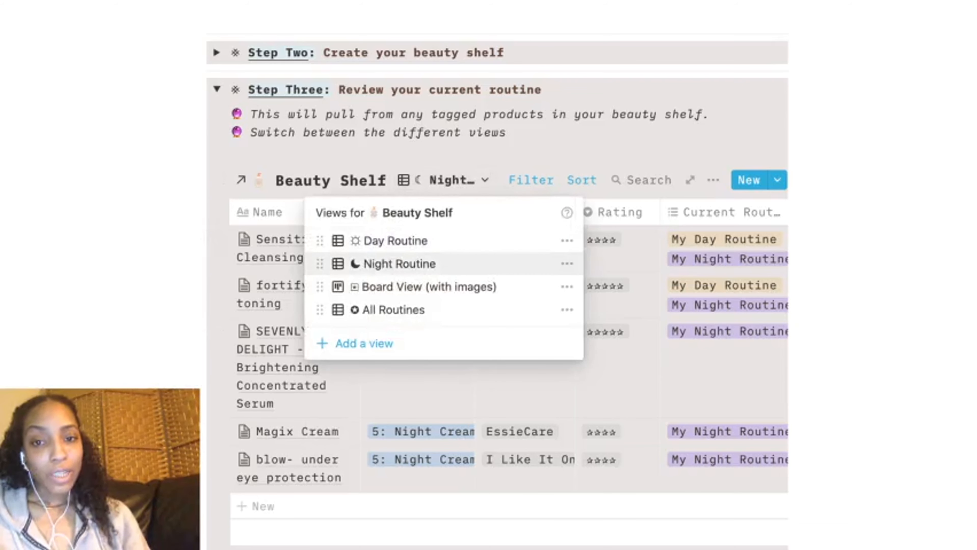
click(396, 241)
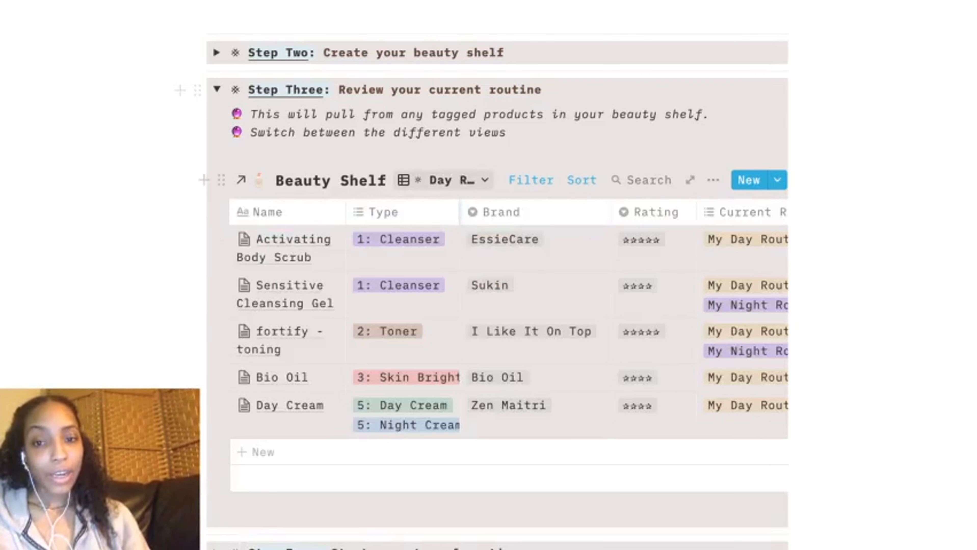
click(443, 180)
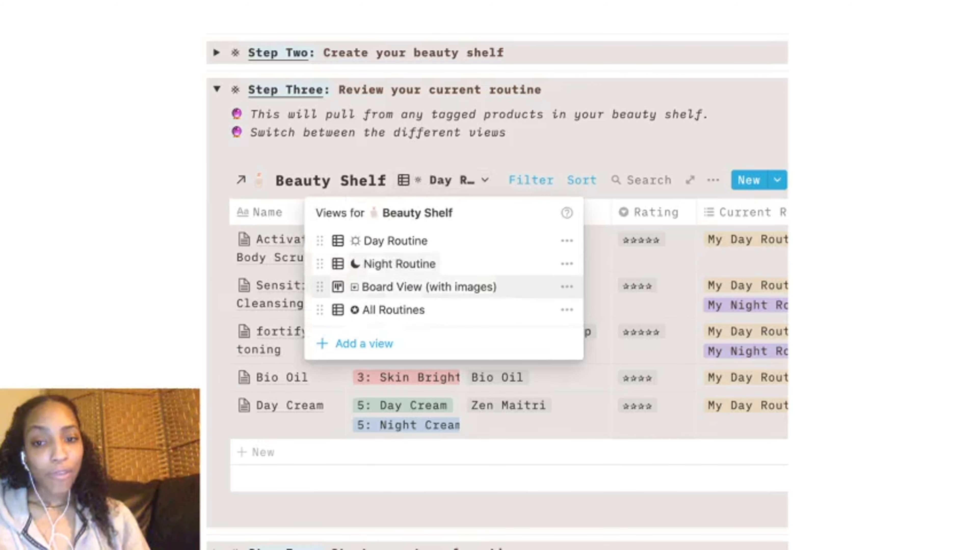
click(427, 284)
scroll(497, 275, down, 10)
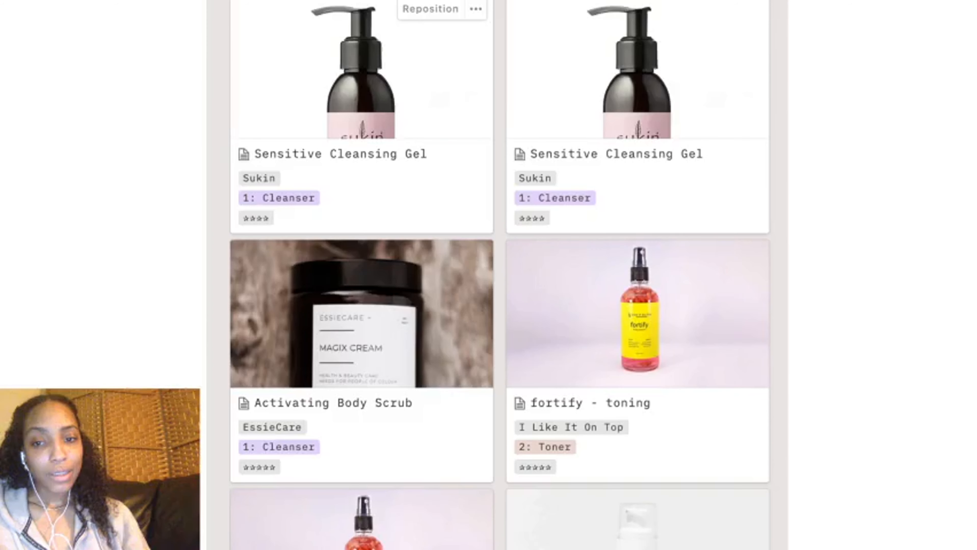
scroll(497, 275, down, 5)
scroll(497, 275, up, 15)
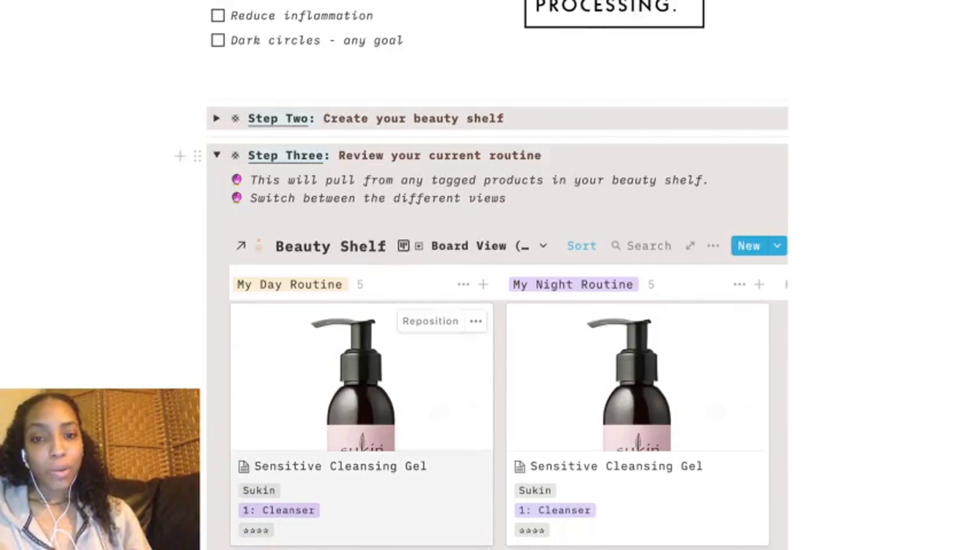
Open the Sensitive Cleansing Gel page from My Day Routine, examine its properties and product image, and close it
click(362, 409)
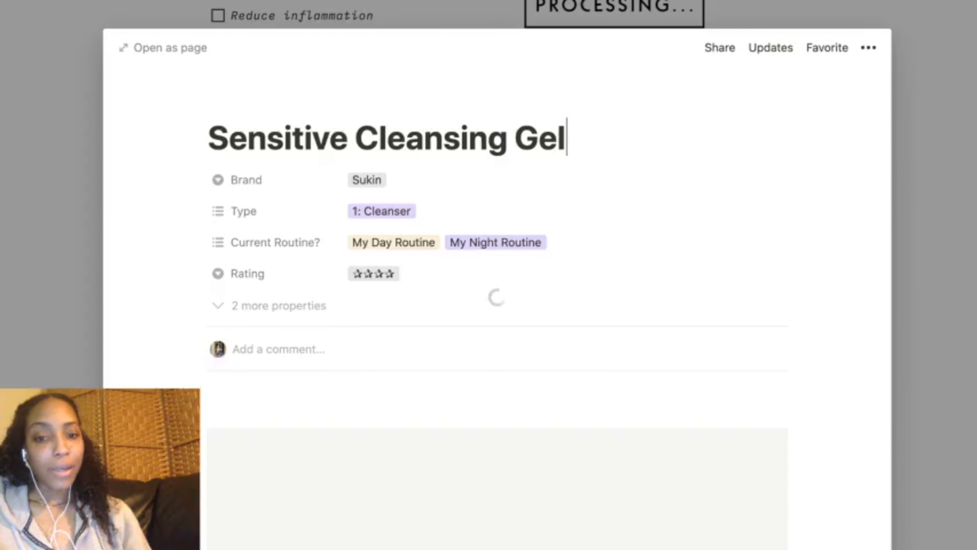
scroll(496, 289, down, 7)
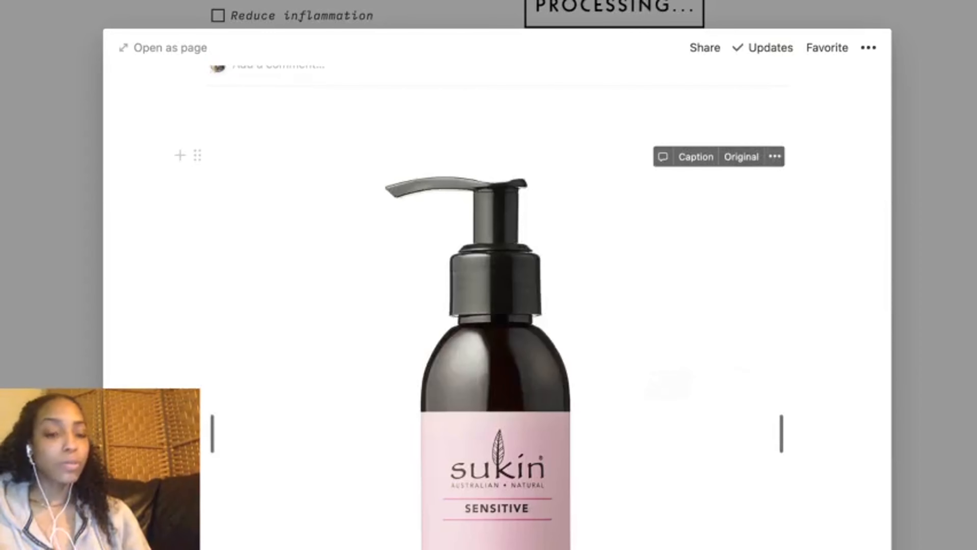
scroll(496, 289, down, 5)
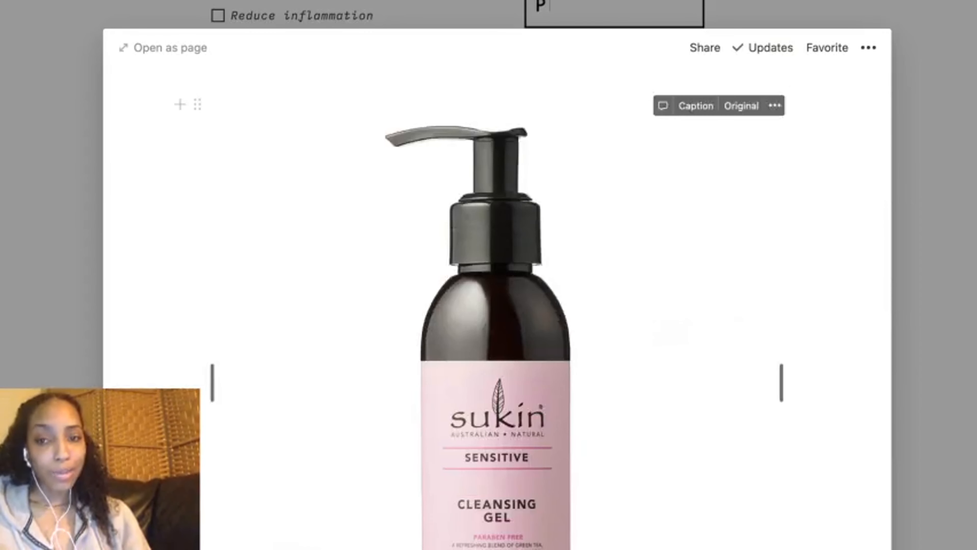
key(Escape)
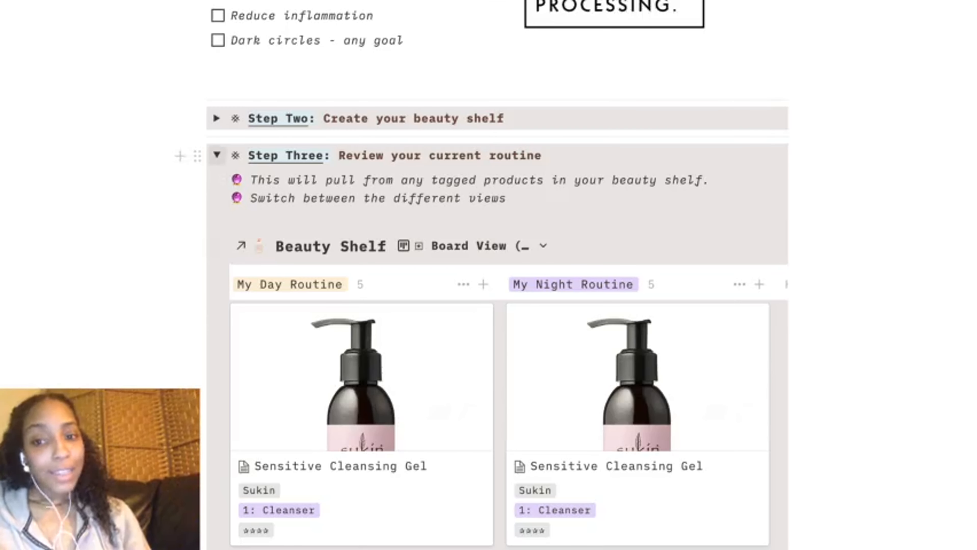
Collapse the Step Three section and expand Step Four: Start your transformation
click(216, 156)
scroll(216, 155, up, 4)
scroll(497, 260, up, 1)
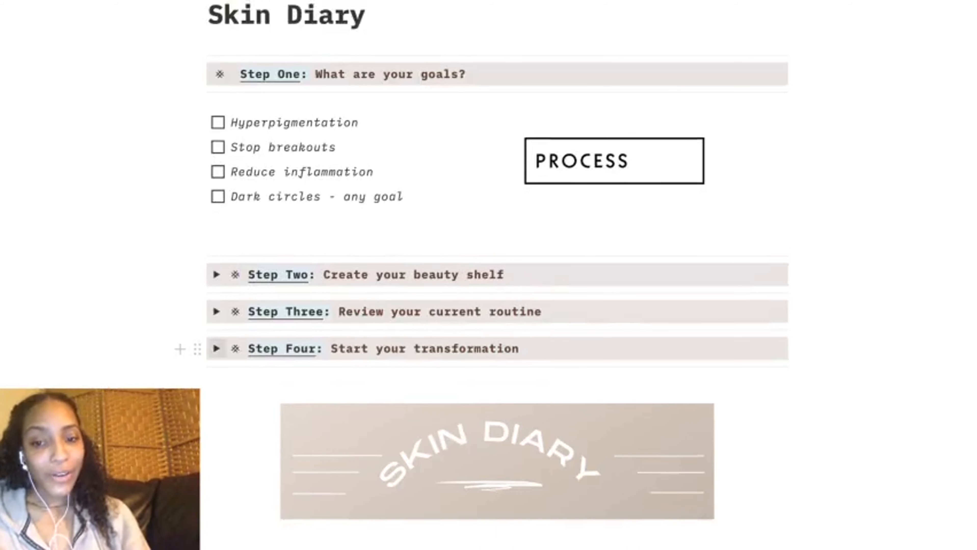
click(217, 349)
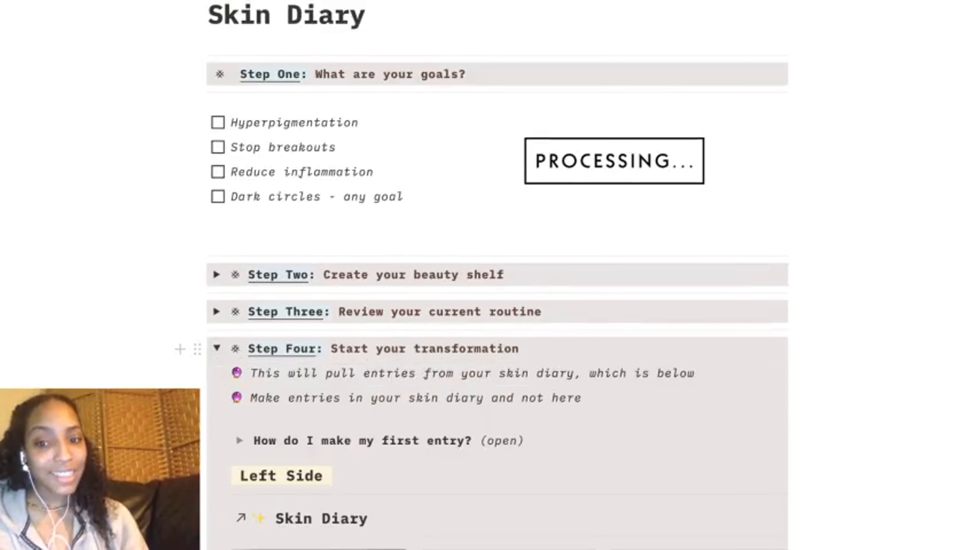
Look through the whole Step Four section, from its instructions down to the Skin Diary banner and back
scroll(497, 275, down, 5)
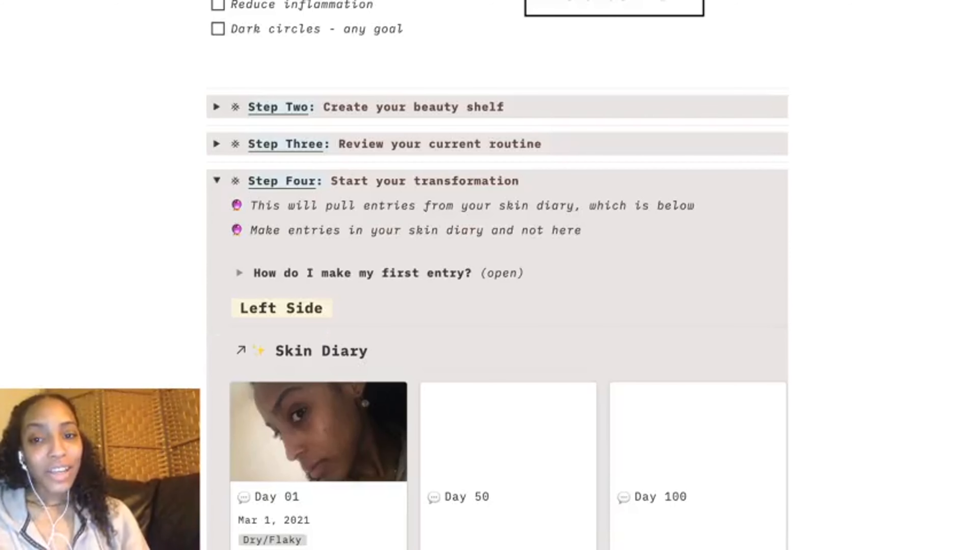
scroll(497, 275, down, 5)
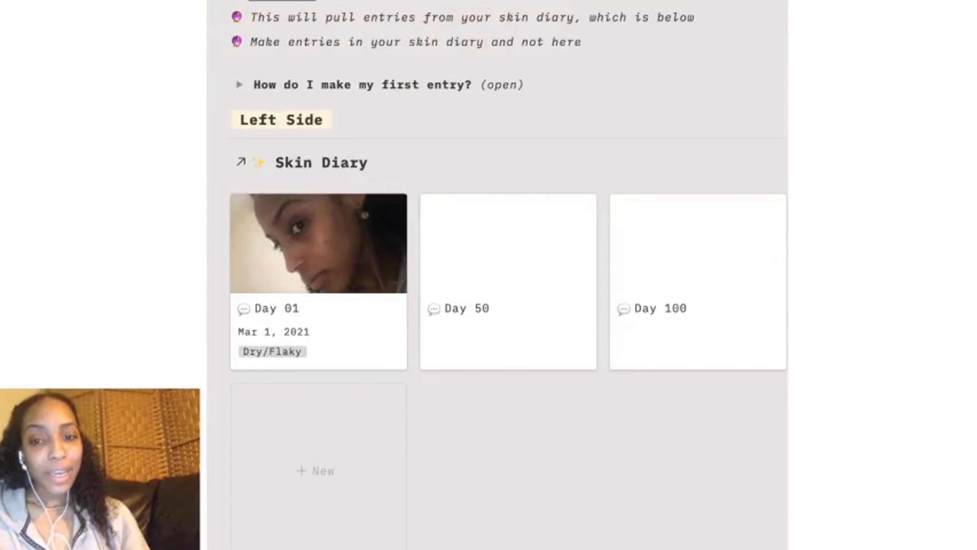
scroll(498, 275, down, 10)
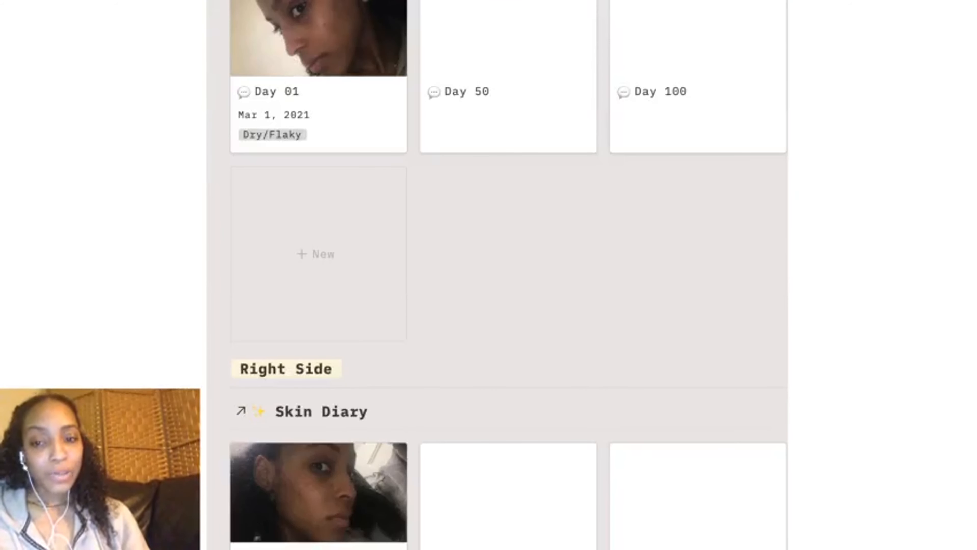
scroll(497, 275, down, 13)
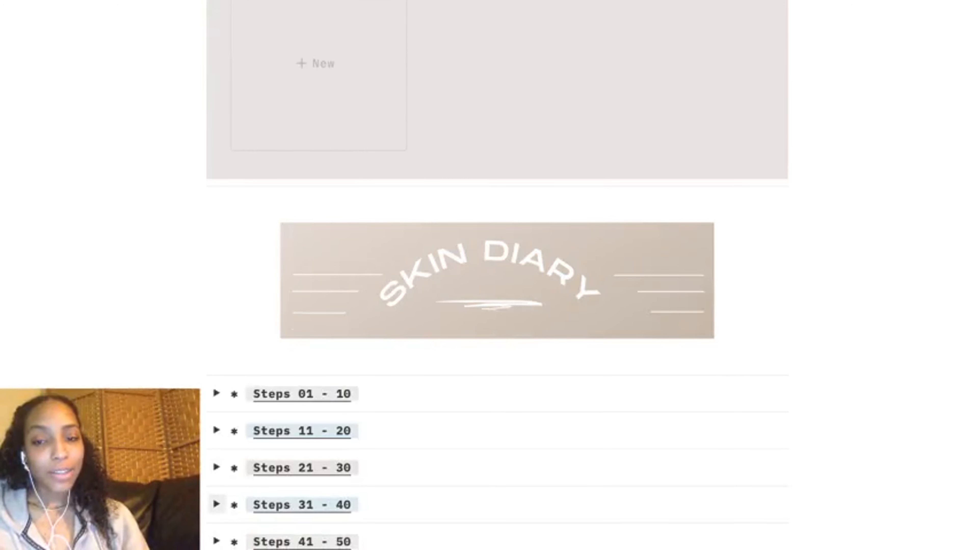
scroll(497, 275, up, 10)
scroll(498, 276, up, 11)
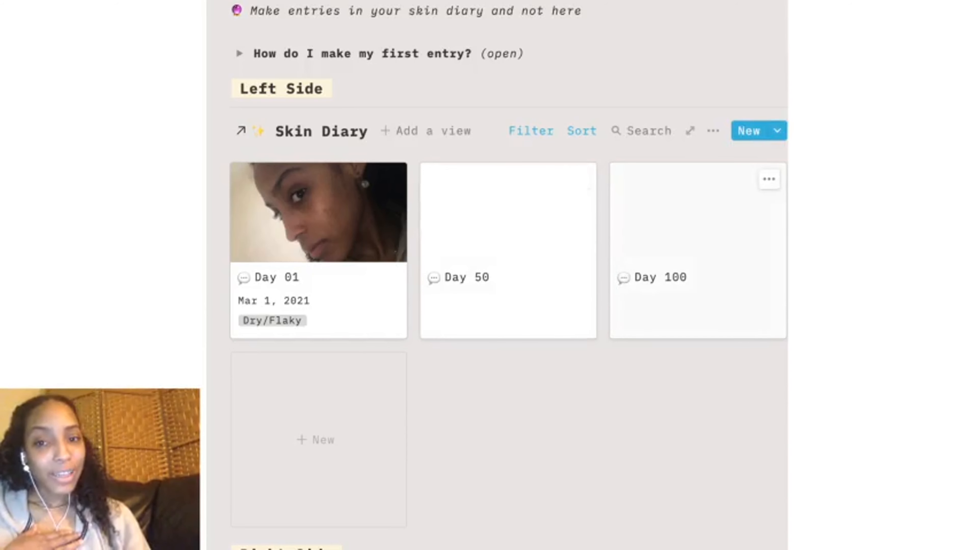
Compare the Day 01, Day 50 and Day 100 cards in the Left Side and Right Side galleries
scroll(496, 270, down, 2)
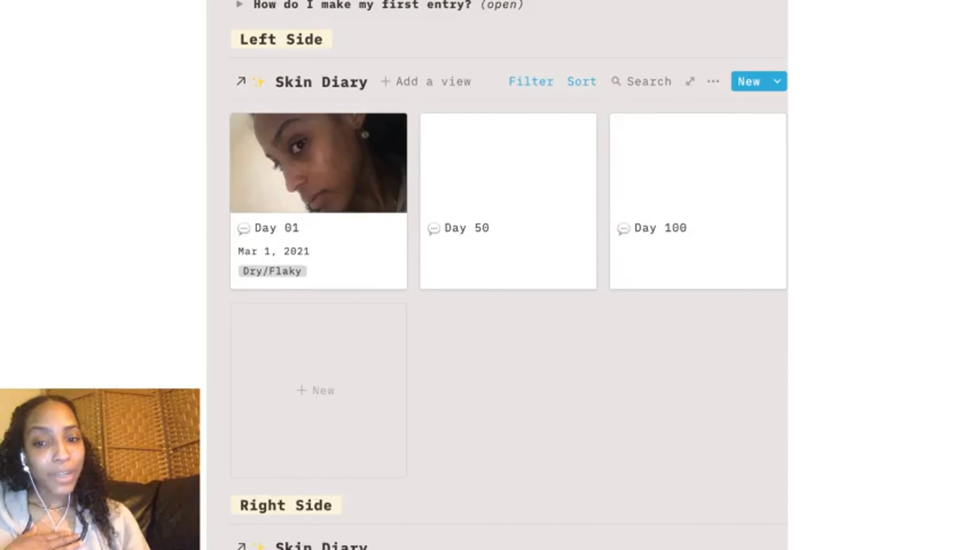
scroll(509, 201, up, 1)
scroll(508, 227, down, 8)
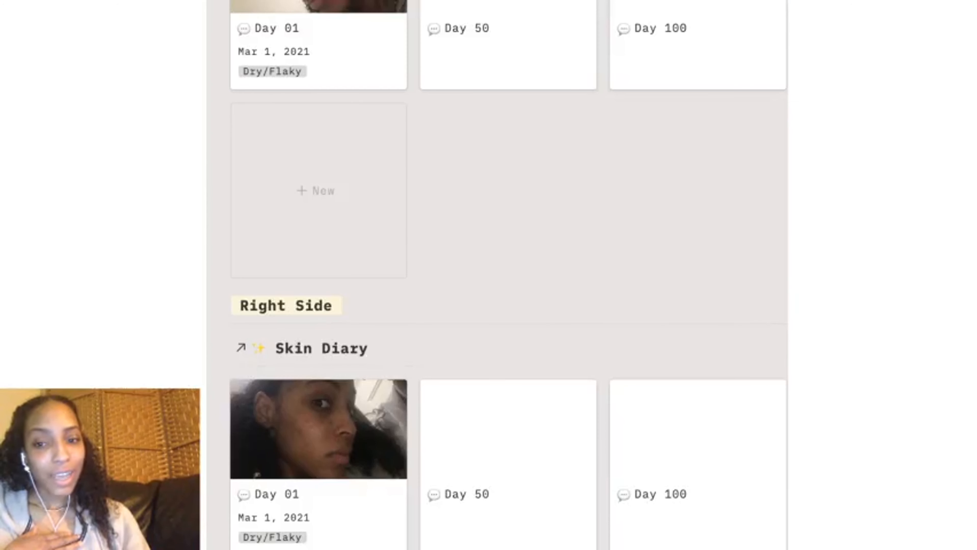
scroll(496, 275, up, 2)
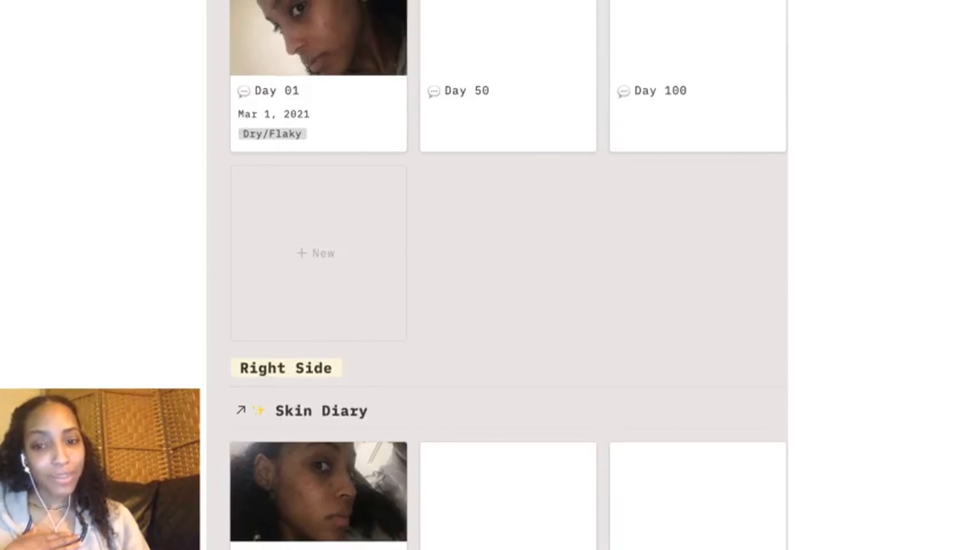
scroll(320, 389, down, 3)
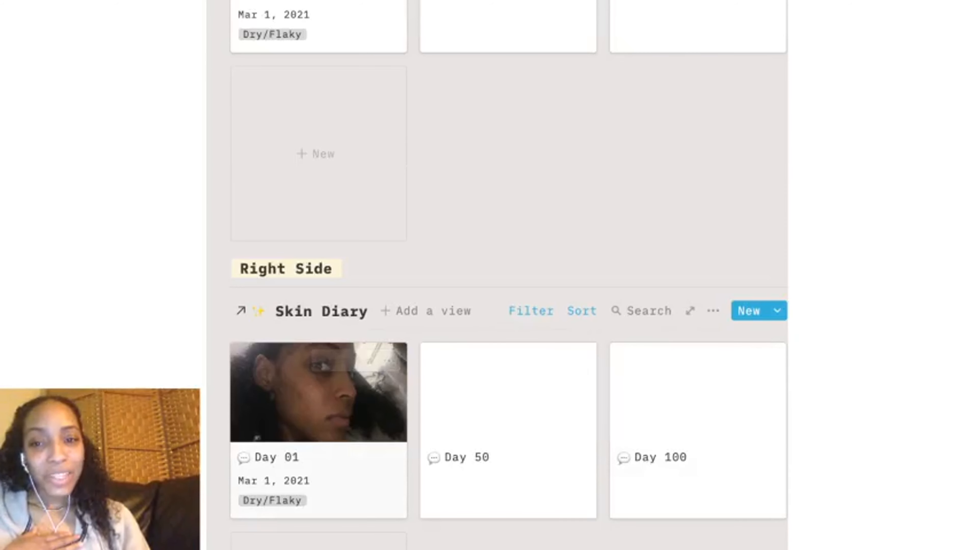
scroll(497, 275, up, 6)
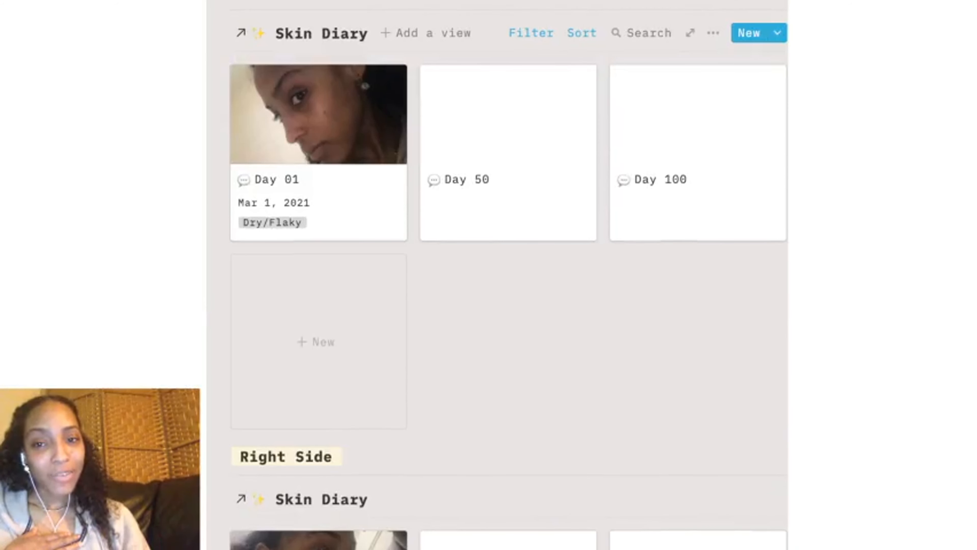
scroll(509, 231, down, 1)
scroll(508, 231, up, 3)
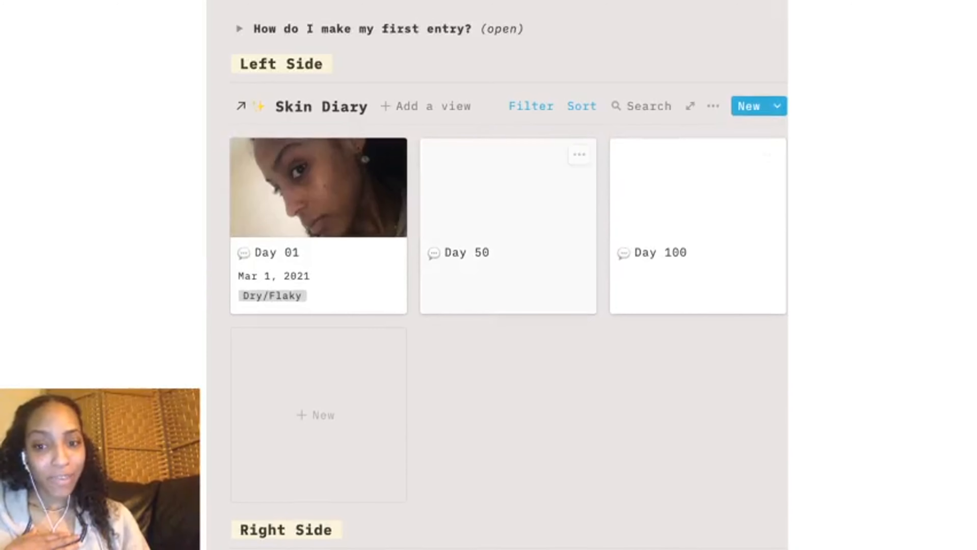
scroll(509, 275, down, 6)
scroll(508, 275, up, 1)
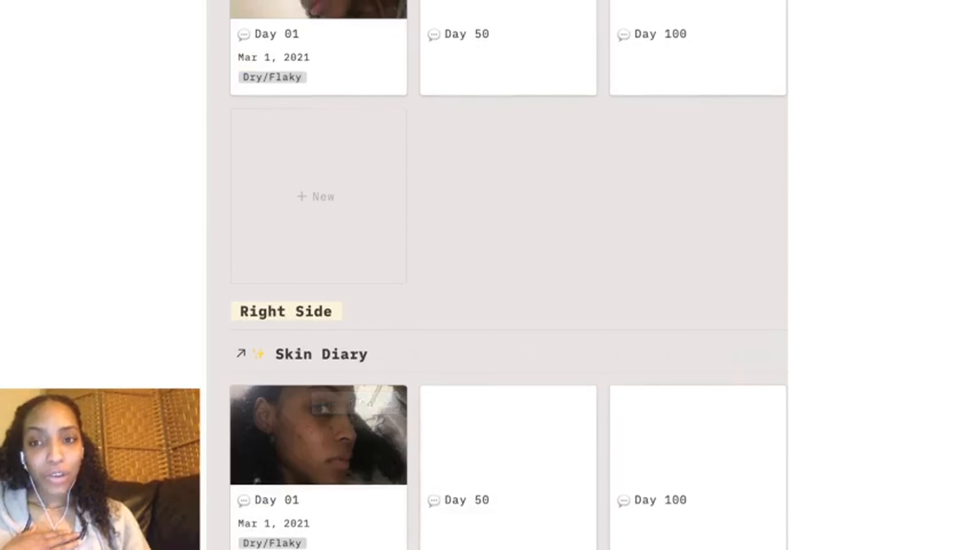
Collapse Step Four and expand Steps 11 - 20 to examine its left and right Skin Diary galleries
scroll(496, 275, up, 11)
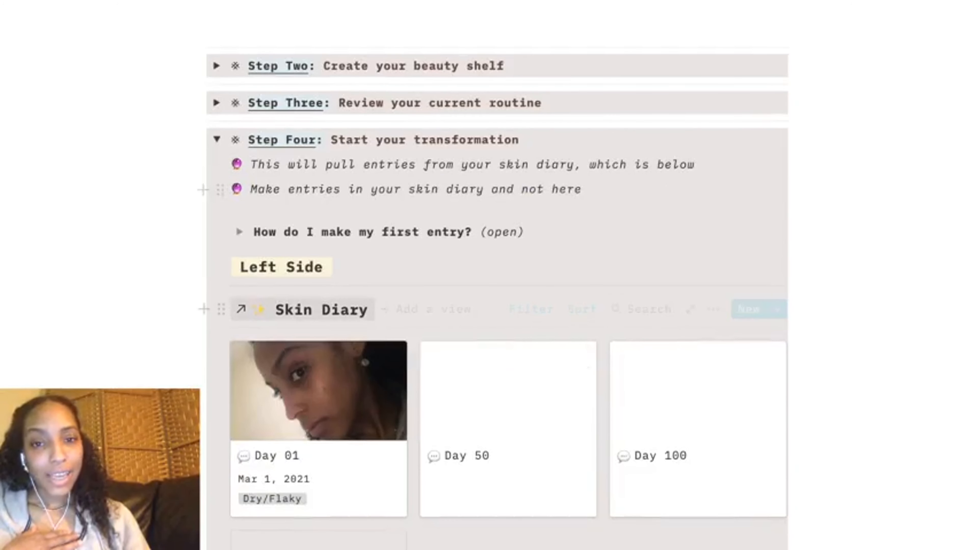
click(217, 139)
scroll(217, 139, up, 3)
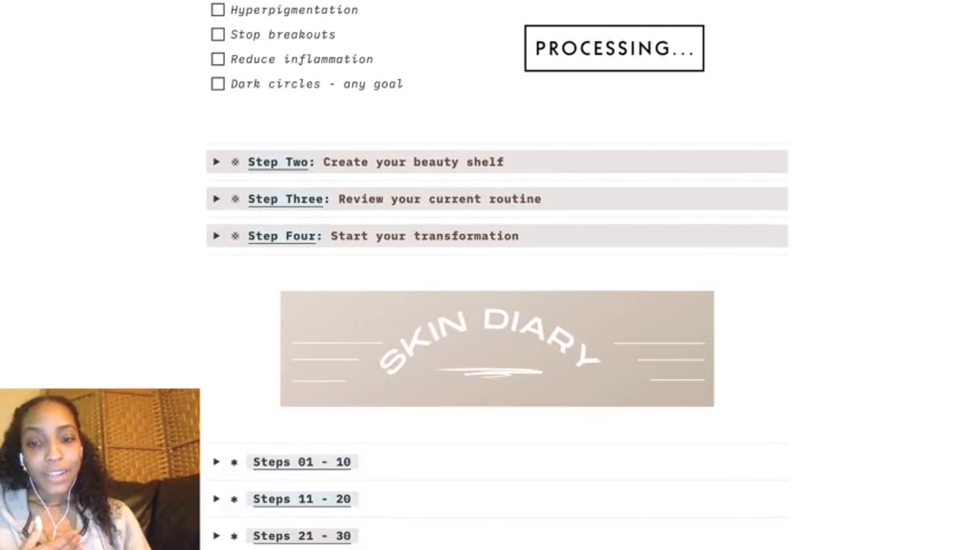
scroll(496, 275, down, 5)
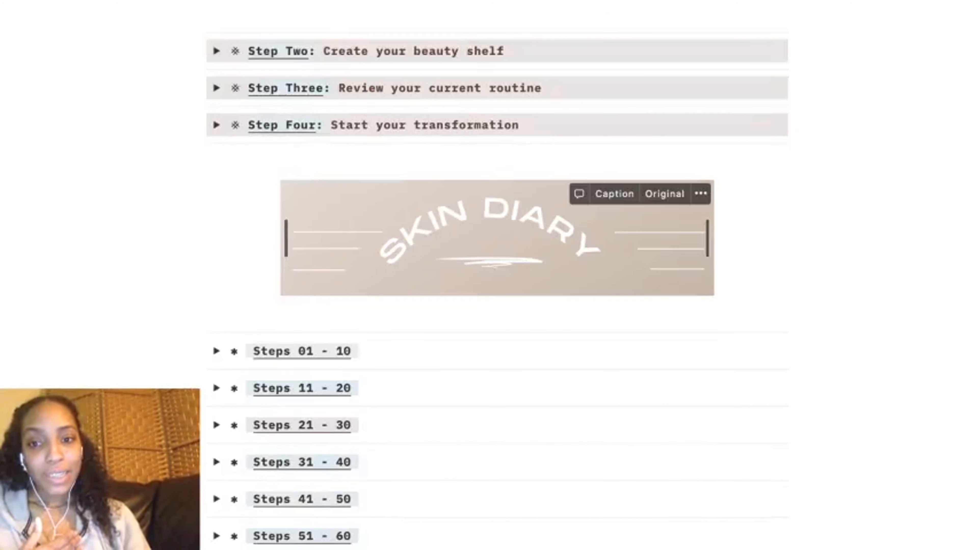
scroll(216, 308, up, 1)
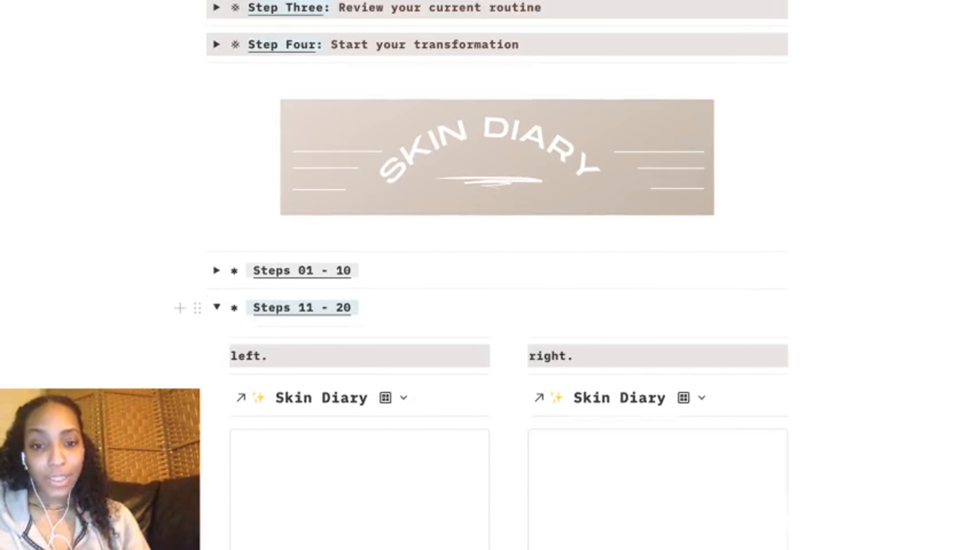
scroll(496, 275, down, 5)
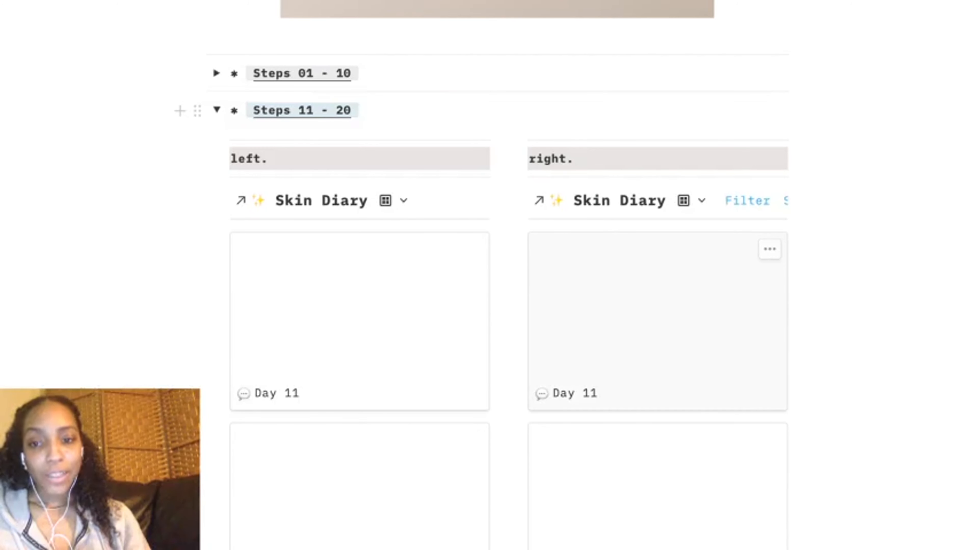
Collapse Steps 11 - 20 and expand Steps 21 - 30 to review its entries from Day 21 to Day 30
click(216, 110)
scroll(216, 109, up, 3)
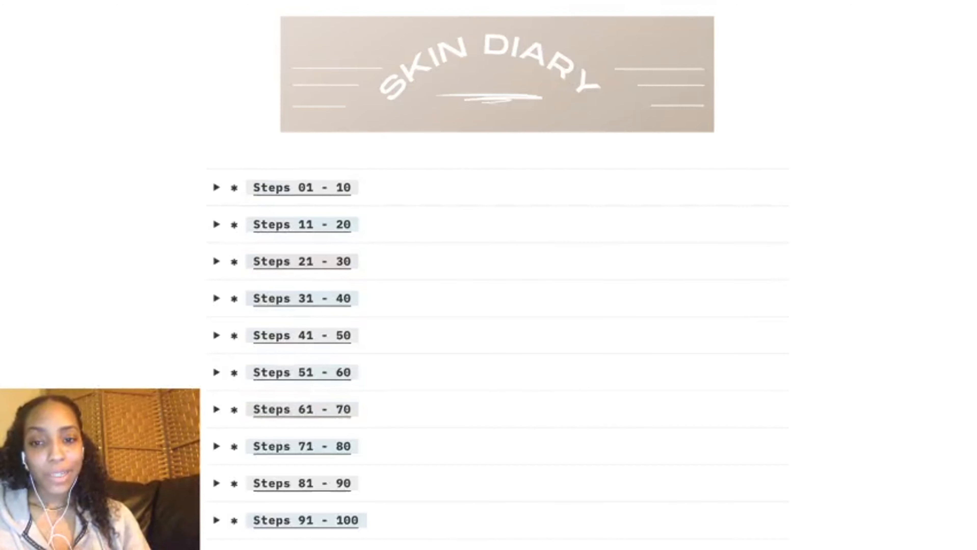
click(216, 262)
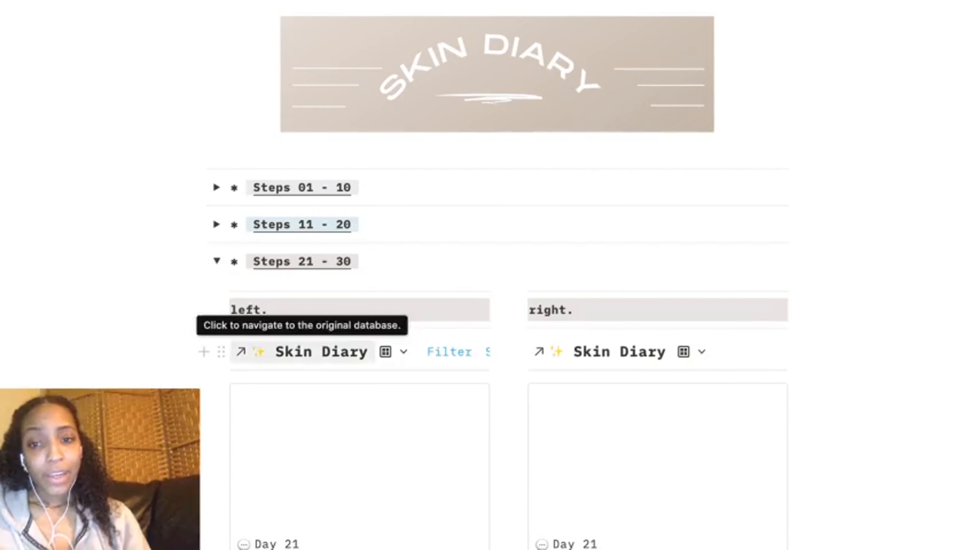
scroll(241, 351, down, 20)
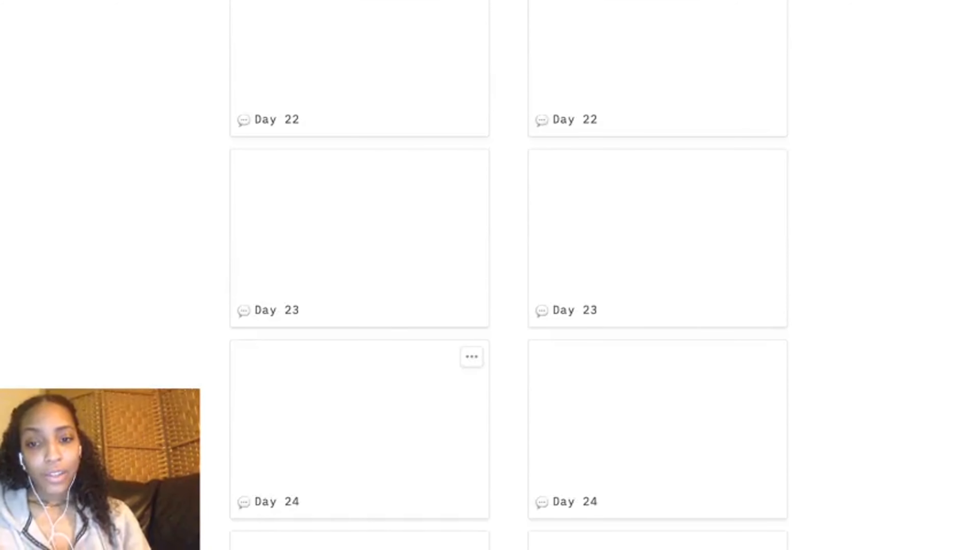
scroll(241, 351, down, 20)
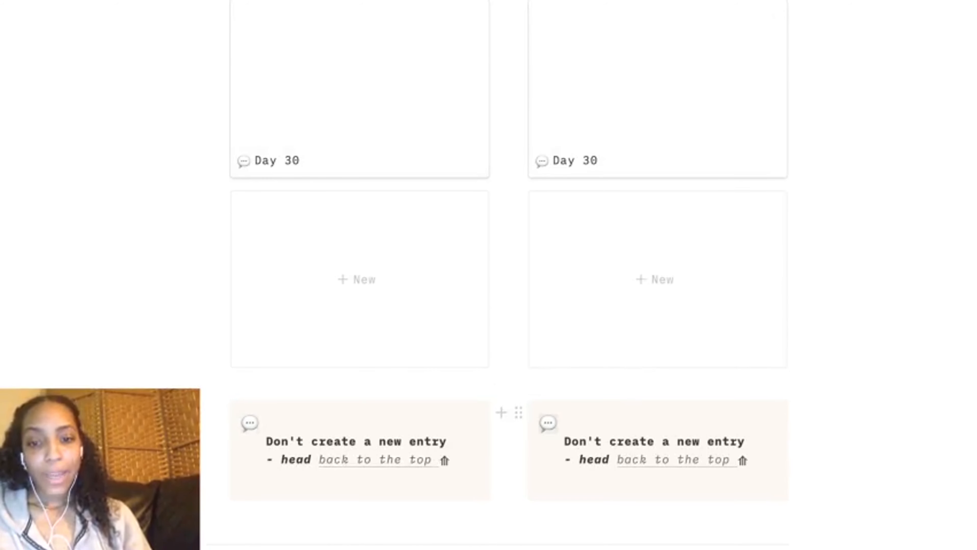
Follow the back to the top link below the Day 30 entries and expand Steps 11 - 20 again
click(378, 460)
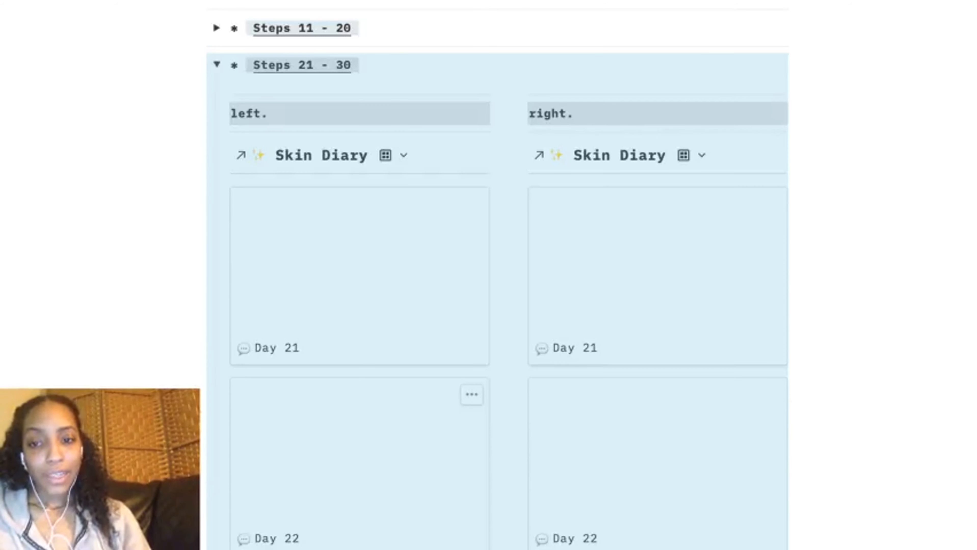
scroll(496, 246, up, 6)
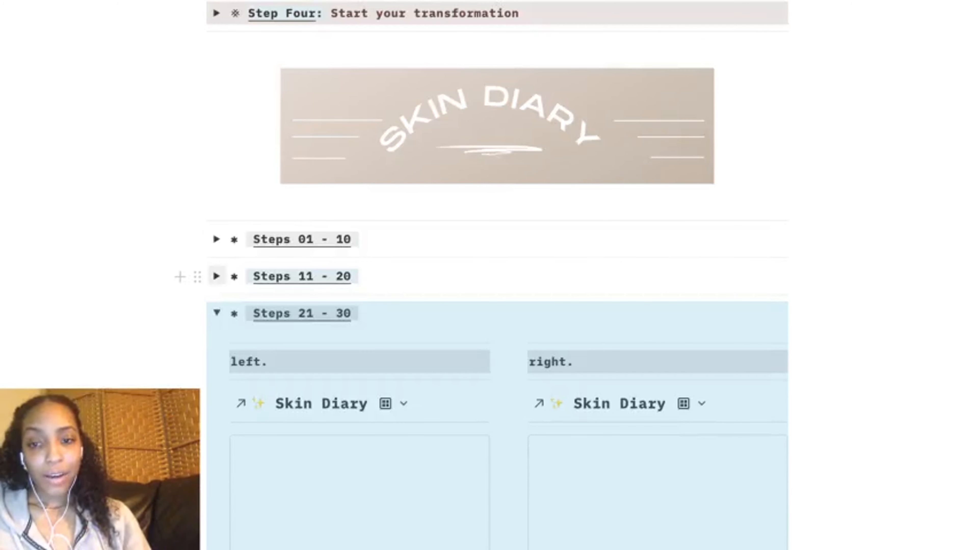
click(216, 276)
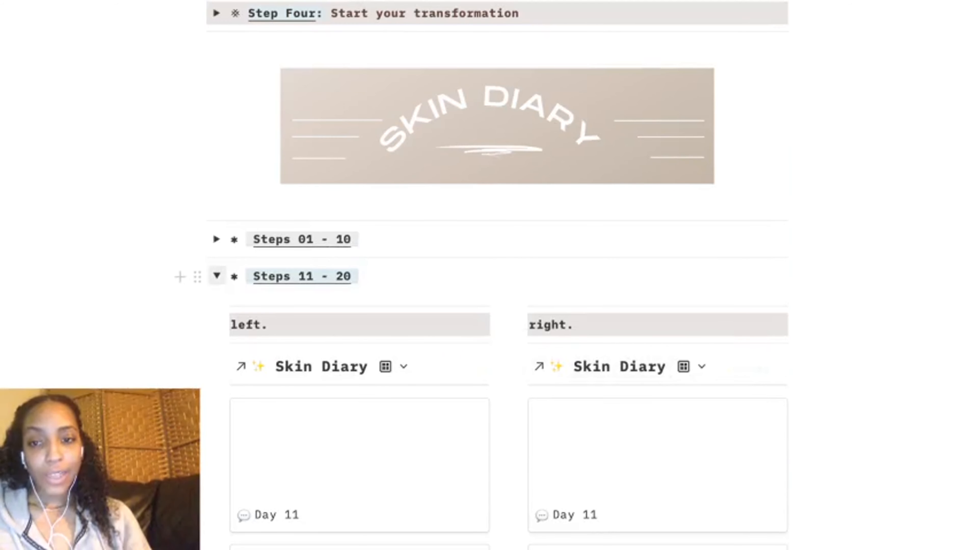
Collapse the Steps 11 - 20 section and expand Steps 01 - 10 to show its left and right diary galleries
click(217, 276)
click(217, 313)
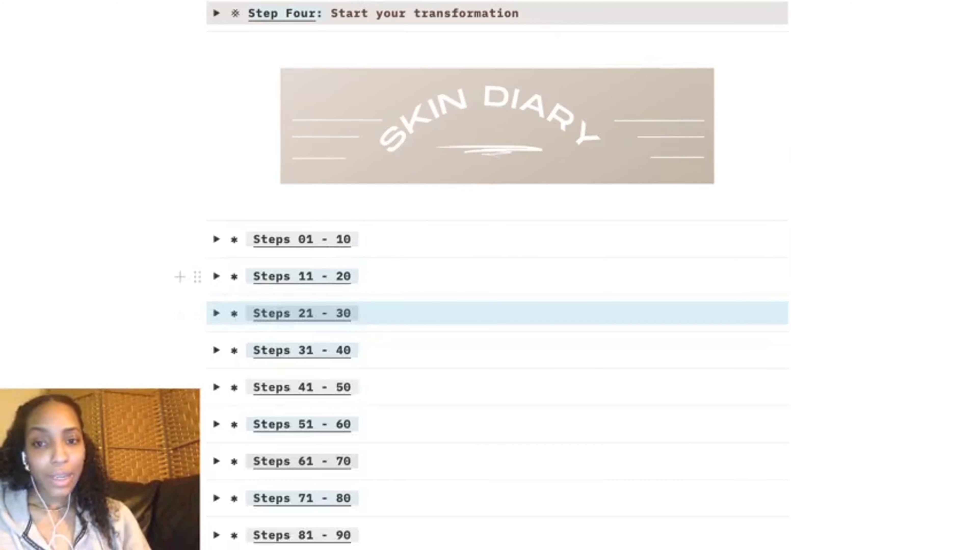
click(217, 239)
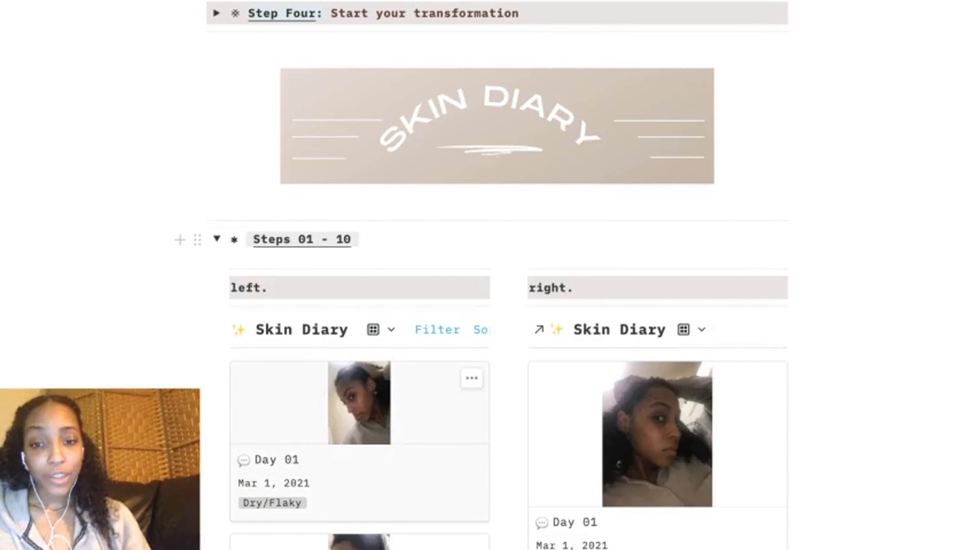
Show the left Skin Diary of Steps 01 - 10 as a table and examine its date, skin condition, photo and AM/PM product columns
scroll(497, 275, down, 1)
scroll(497, 275, down, 1)
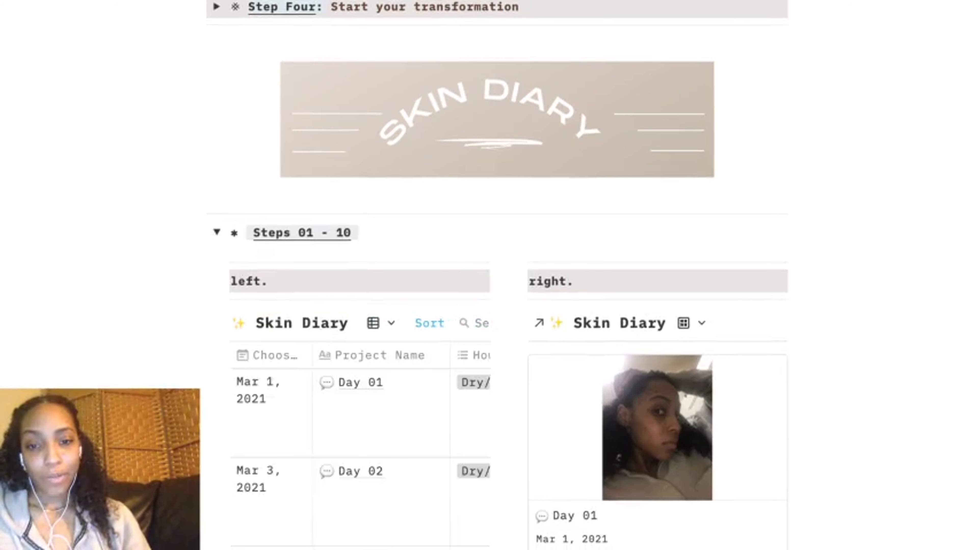
scroll(360, 447, right, 5)
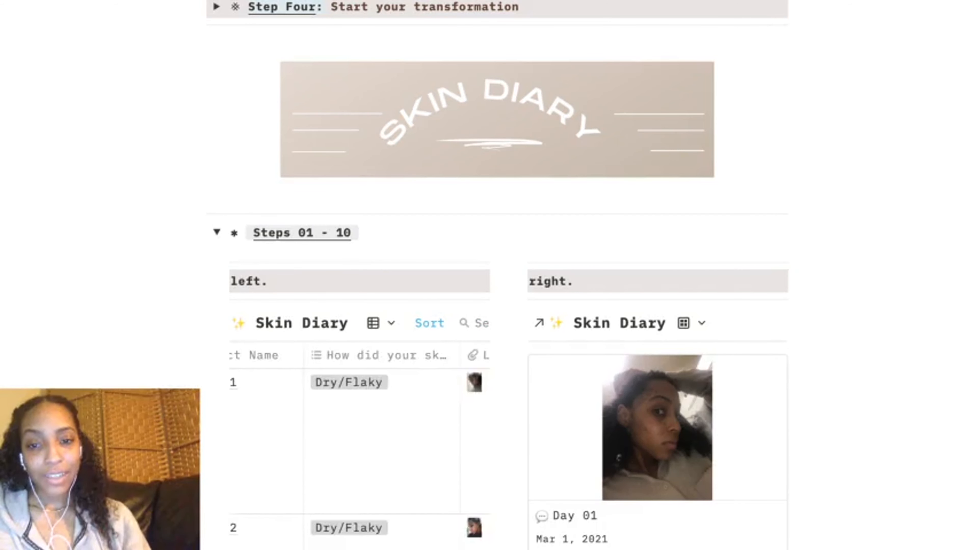
scroll(360, 447, right, 8)
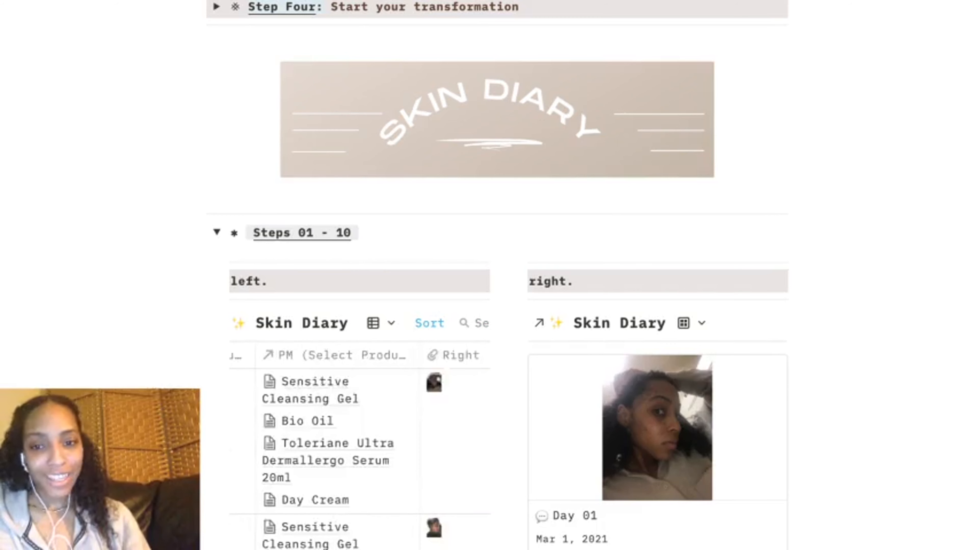
scroll(360, 447, left, 8)
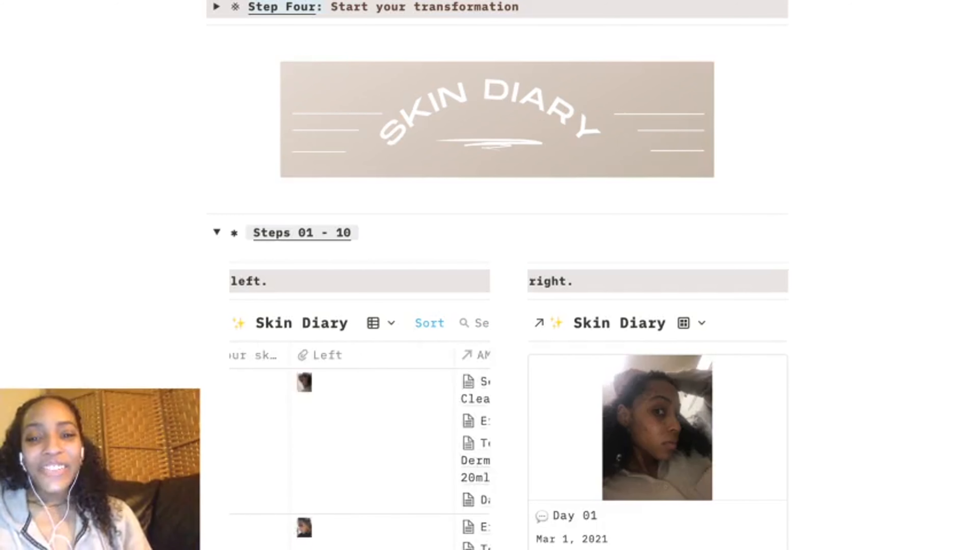
scroll(361, 447, left, 3)
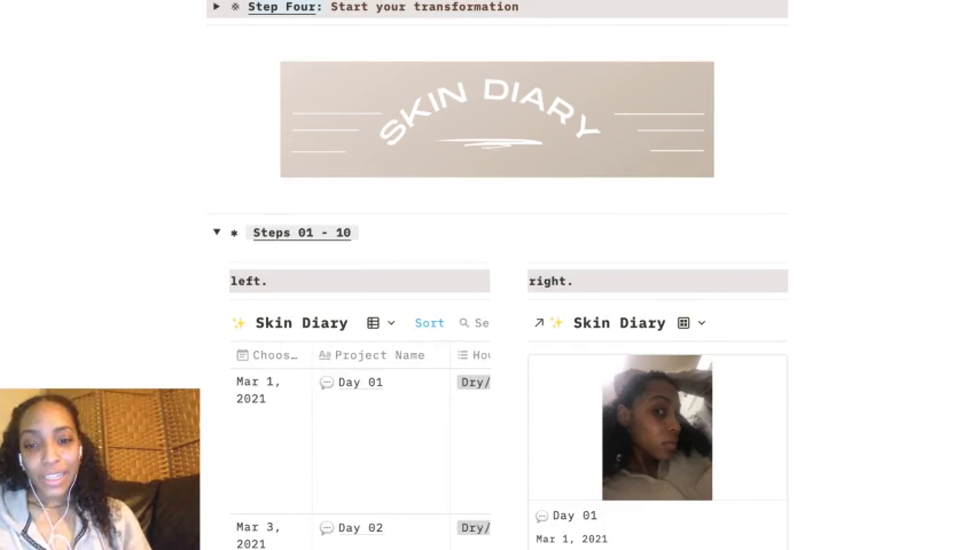
scroll(360, 447, right, 8)
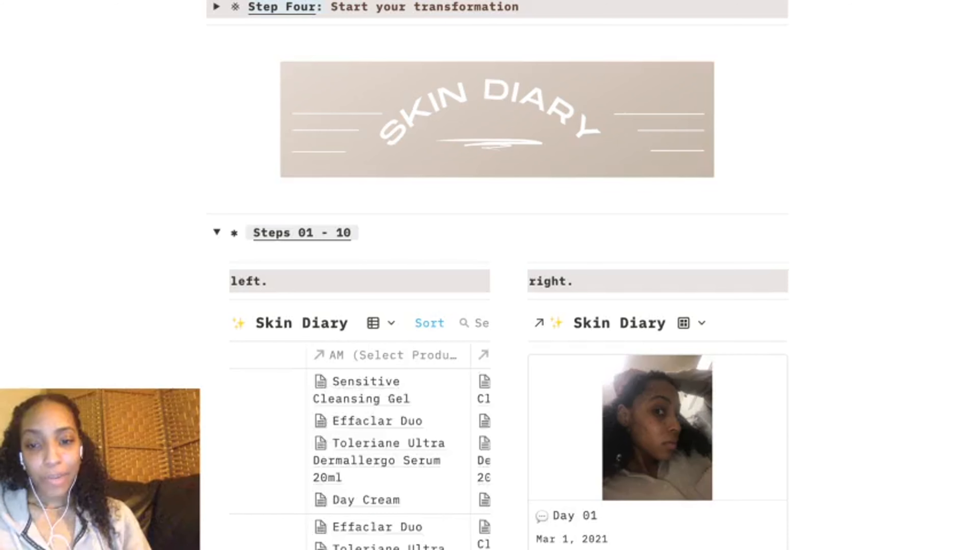
scroll(360, 447, right, 3)
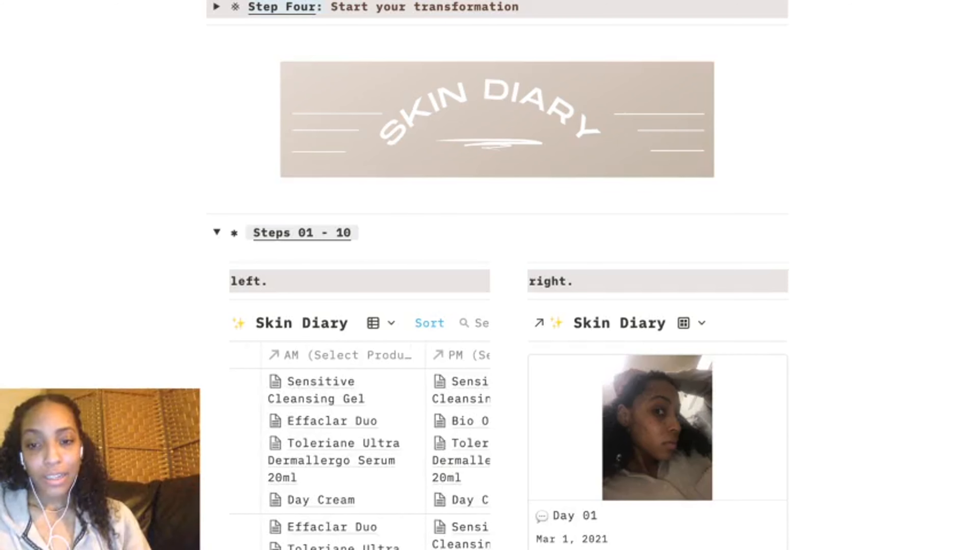
click(360, 447)
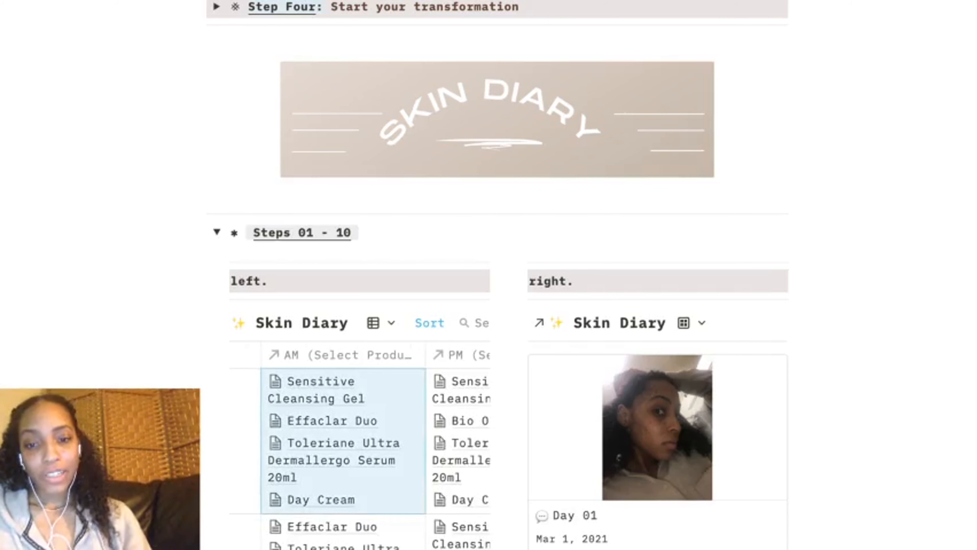
scroll(360, 447, left, 8)
scroll(360, 447, right, 6)
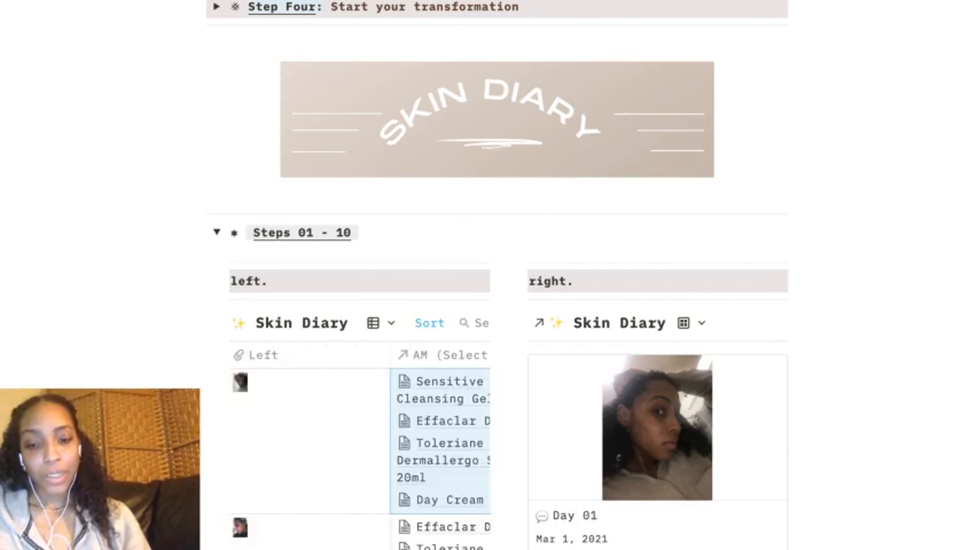
scroll(360, 447, right, 2)
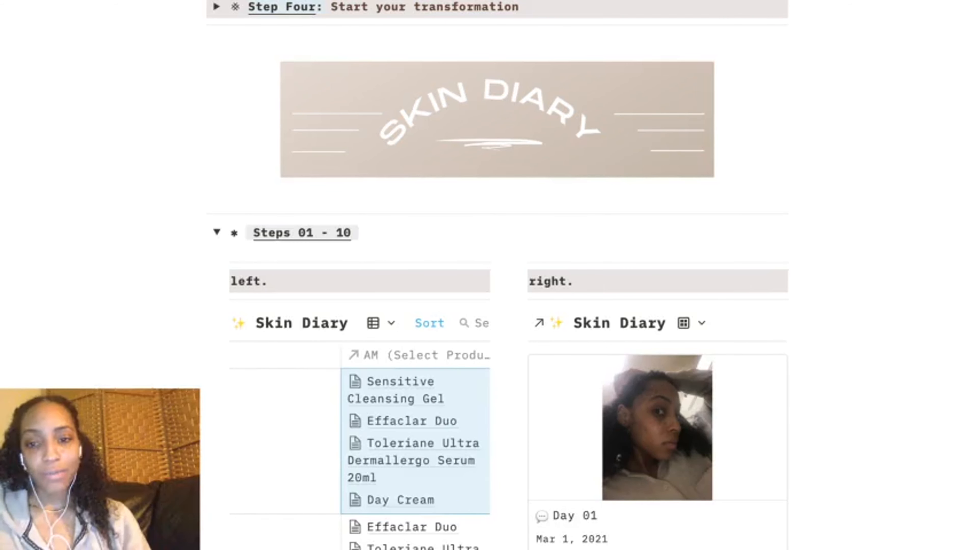
scroll(360, 447, left, 8)
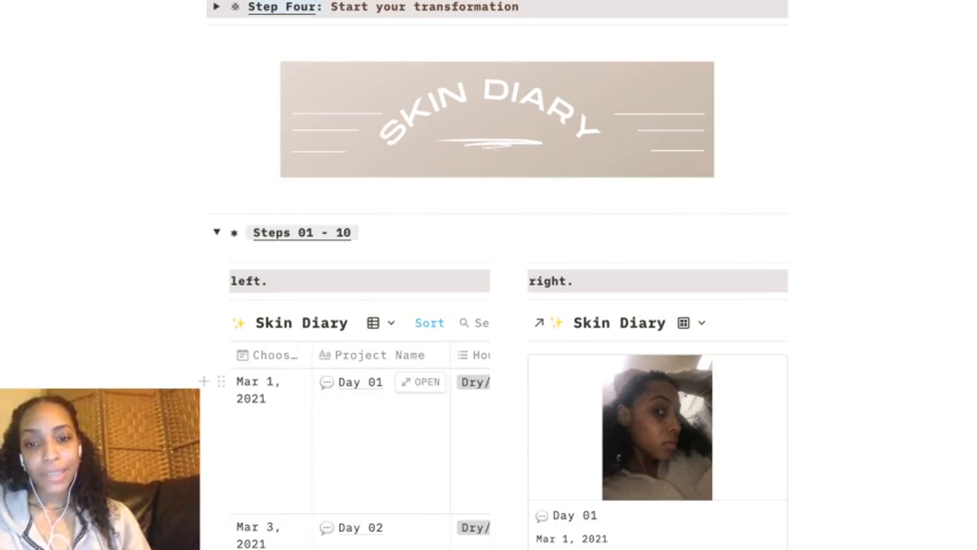
Review the Day 01 to Day 10 rows of the left table against the right-side photo cards
scroll(508, 275, down, 10)
scroll(509, 276, up, 6)
scroll(508, 275, down, 20)
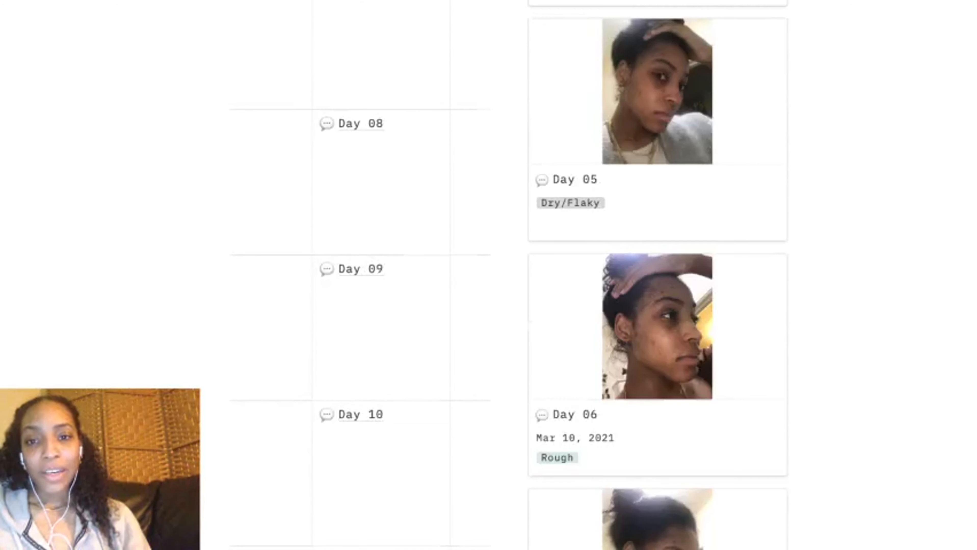
scroll(508, 275, up, 10)
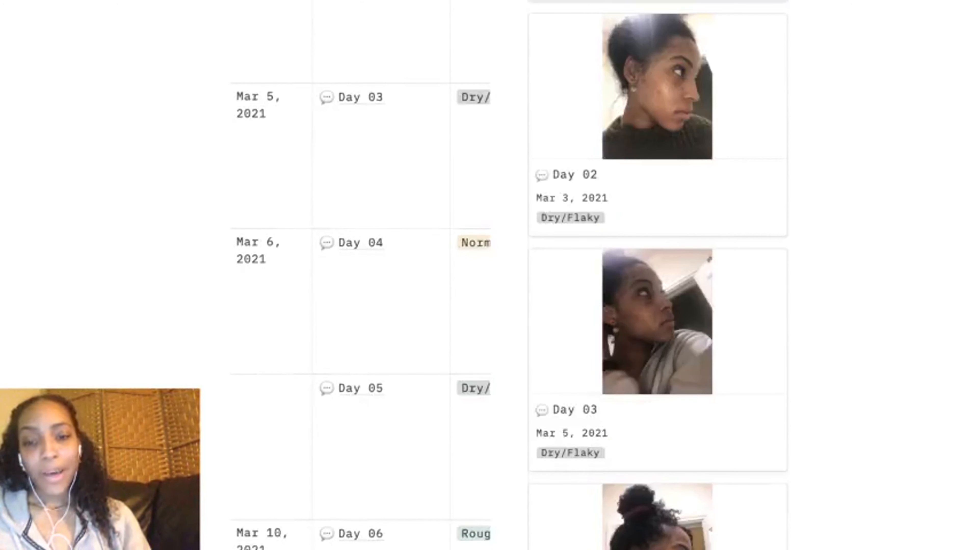
scroll(509, 275, up, 12)
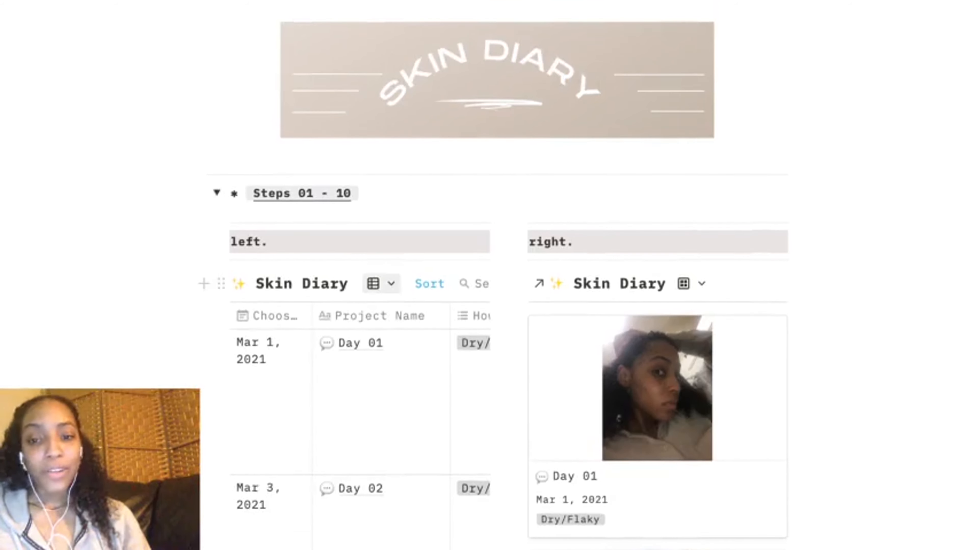
Switch the left Skin Diary back to its gallery view and open the Day 08 entry
click(380, 284)
click(305, 343)
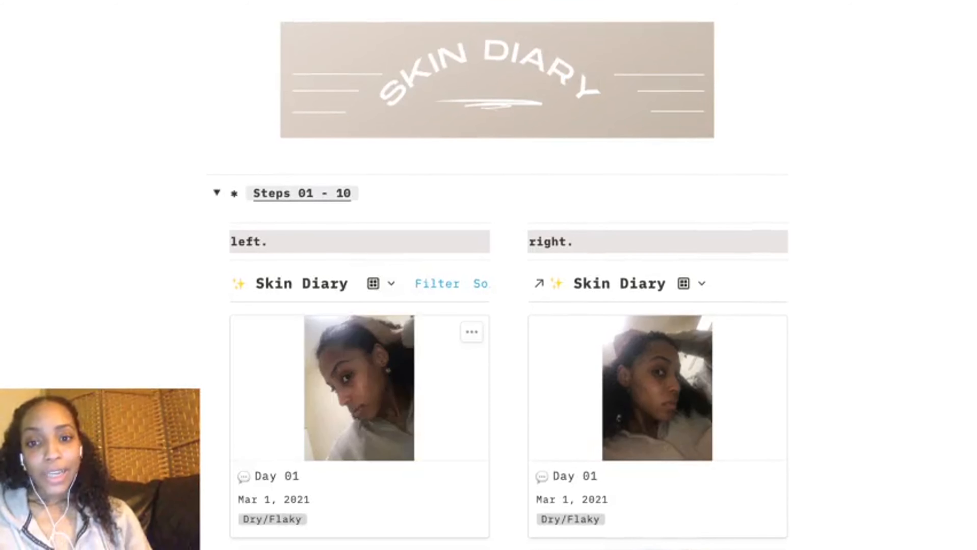
scroll(508, 275, down, 10)
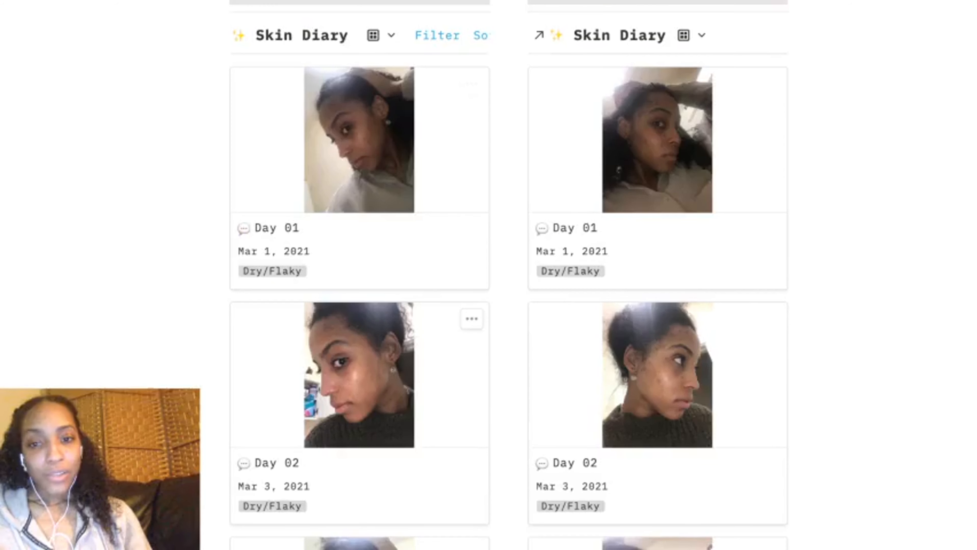
scroll(362, 293, down, 15)
click(361, 293)
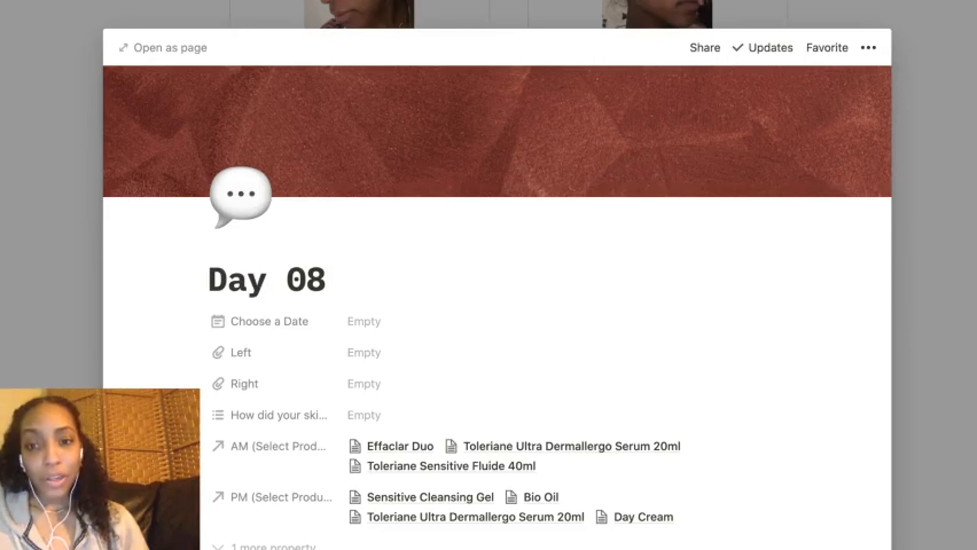
Set the Choose a Date property of the Day 08 entry to Apr 3, 2021
scroll(562, 371, down, 1)
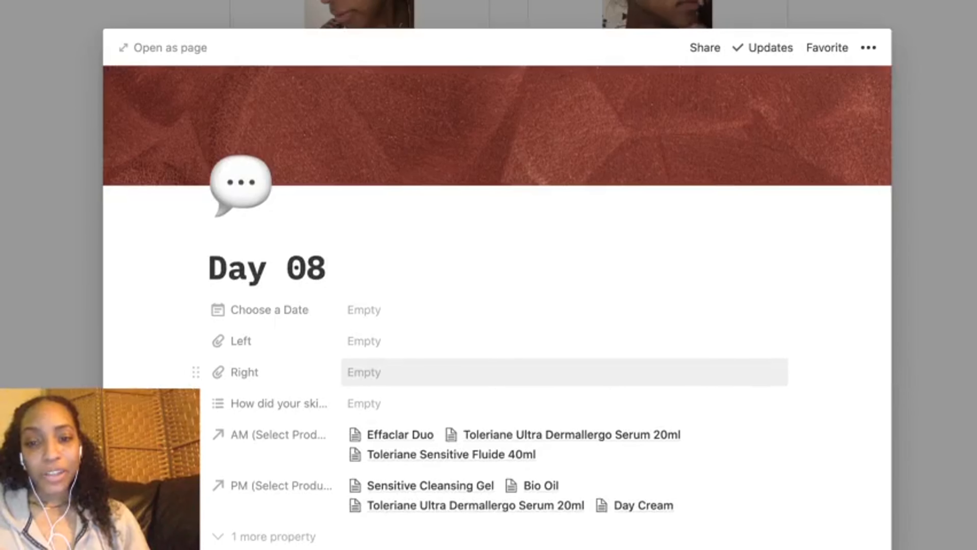
scroll(564, 371, down, 1)
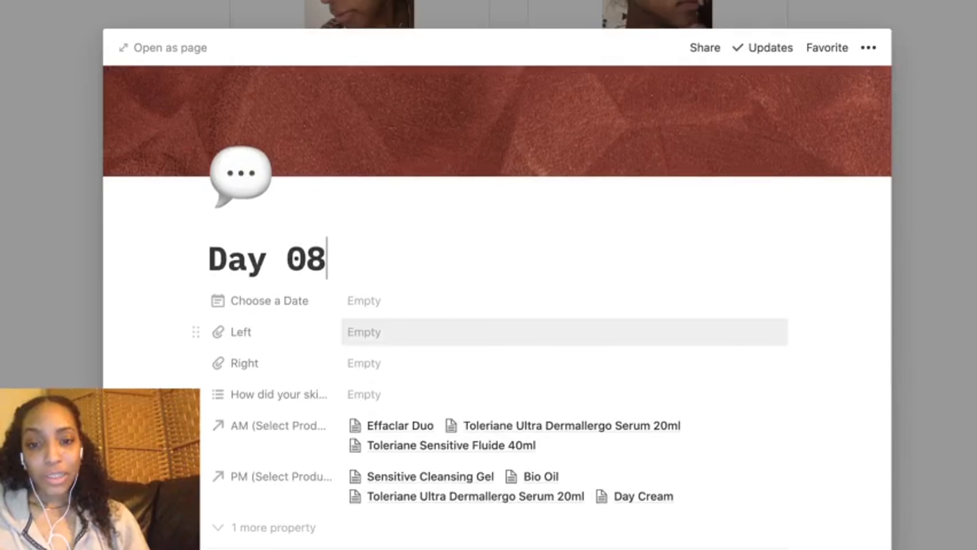
click(364, 301)
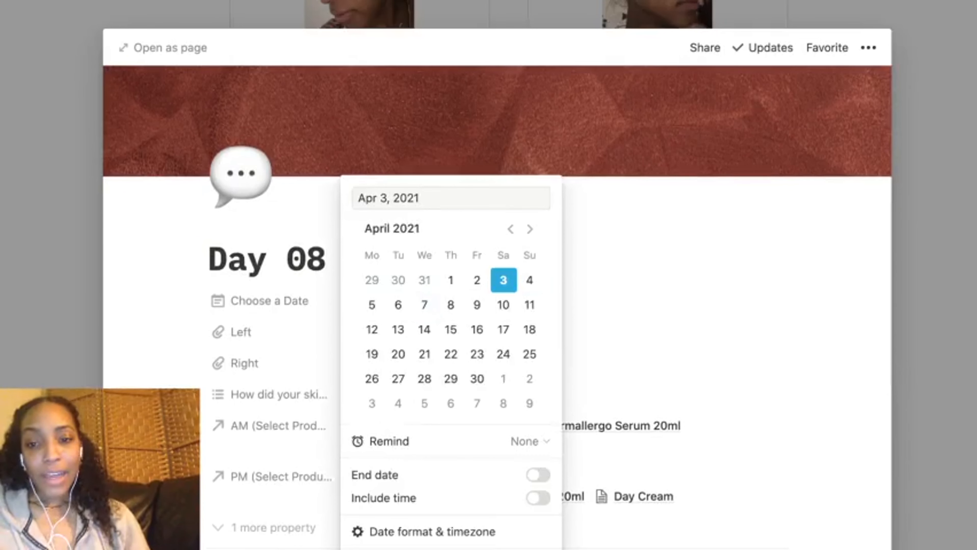
key(Escape)
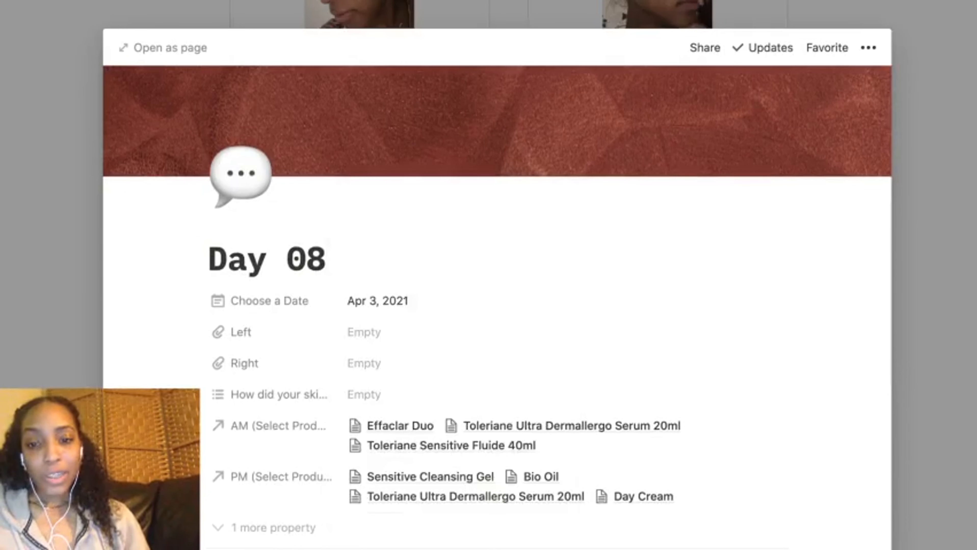
Browse the Beauty Shelf products available for Day 08's AM product property, leaving the selection as it is
scroll(497, 304, down, 1)
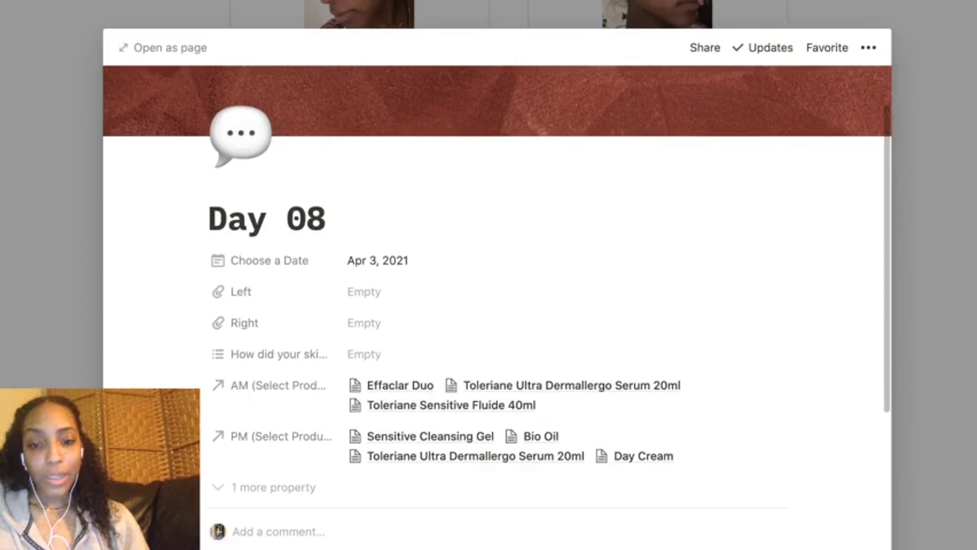
click(624, 405)
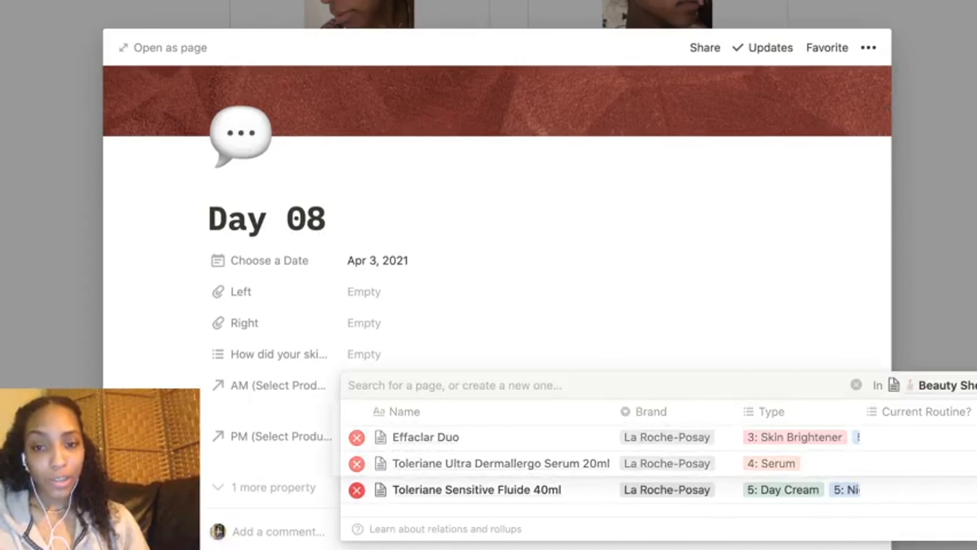
click(539, 386)
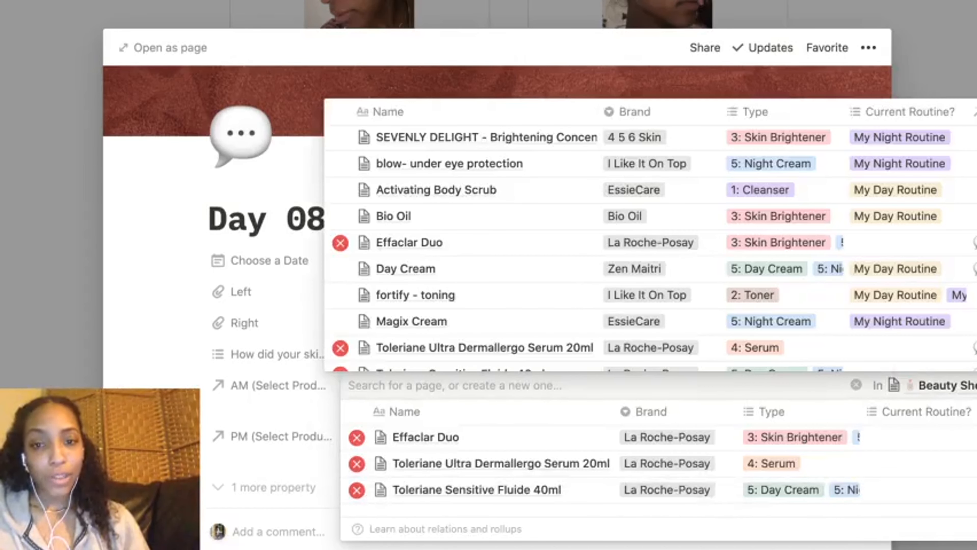
scroll(651, 244, down, 3)
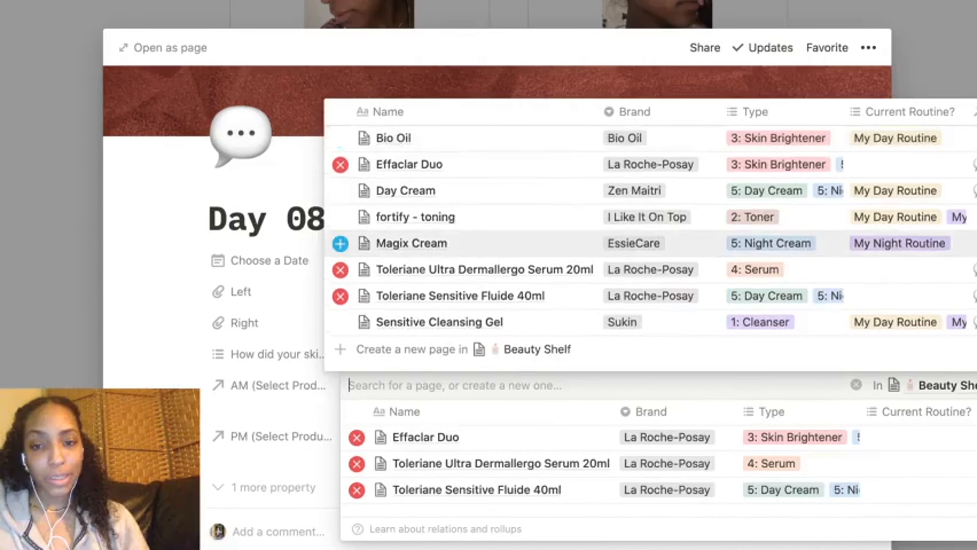
scroll(650, 244, up, 3)
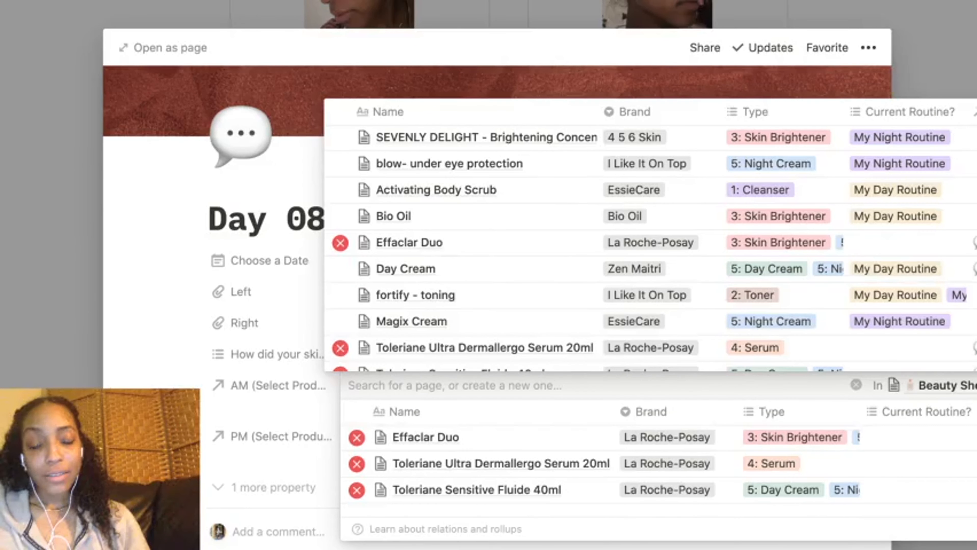
key(Escape)
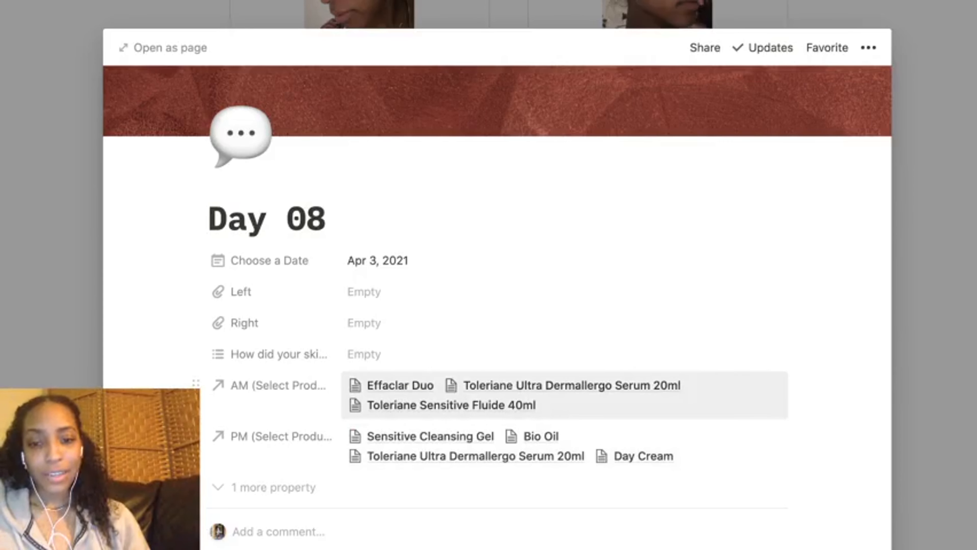
Remove all linked products from Day 08's AM product property and link Sensitive Cleansing Gel instead
click(632, 406)
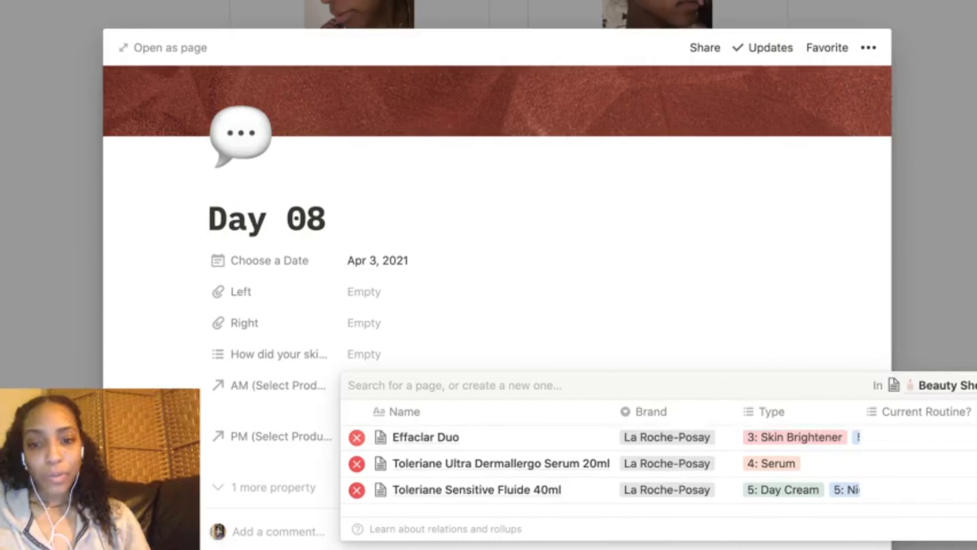
click(357, 438)
click(357, 438)
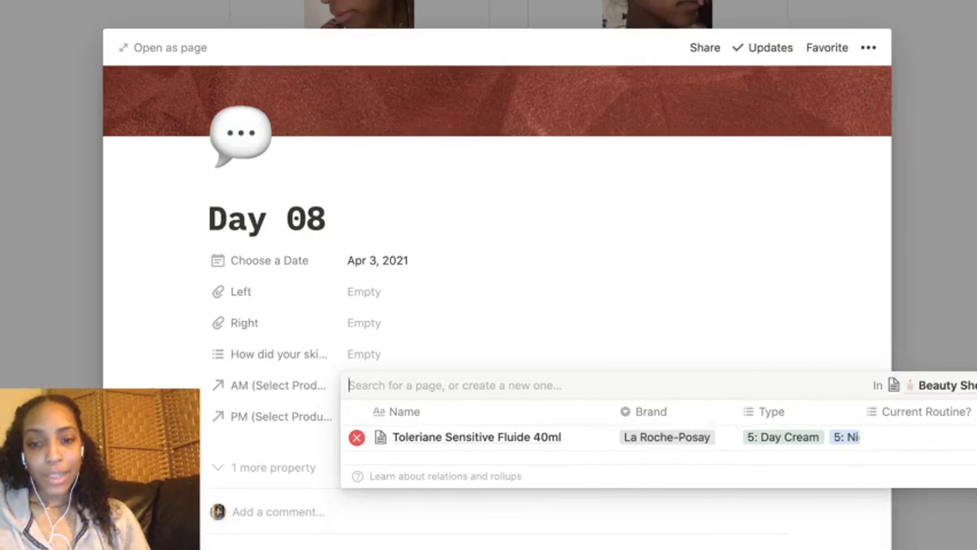
click(356, 438)
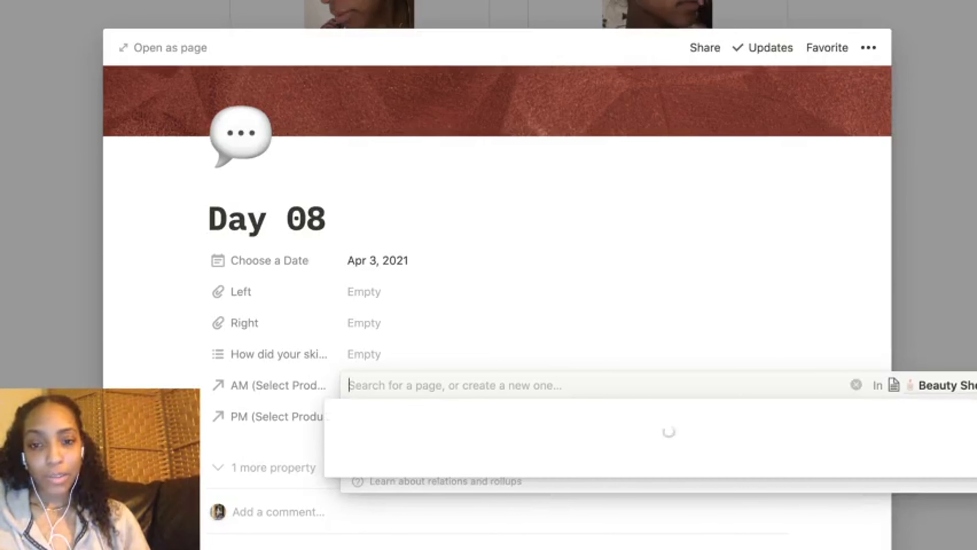
scroll(338, 242, down, 3)
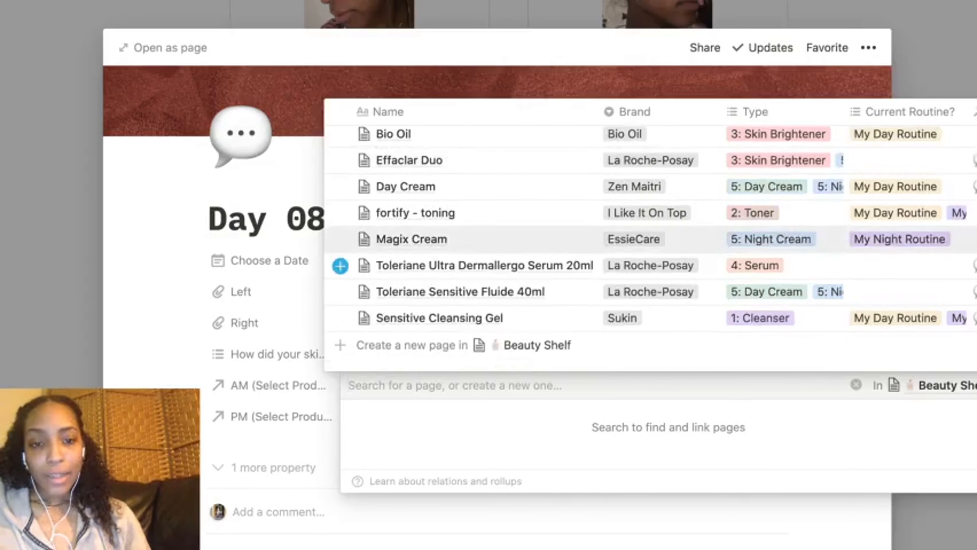
click(340, 318)
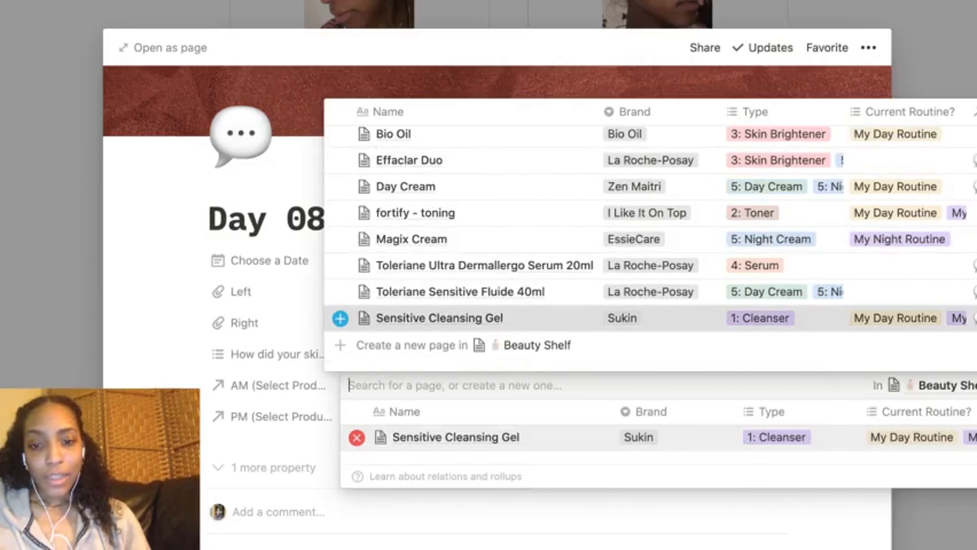
key(Escape)
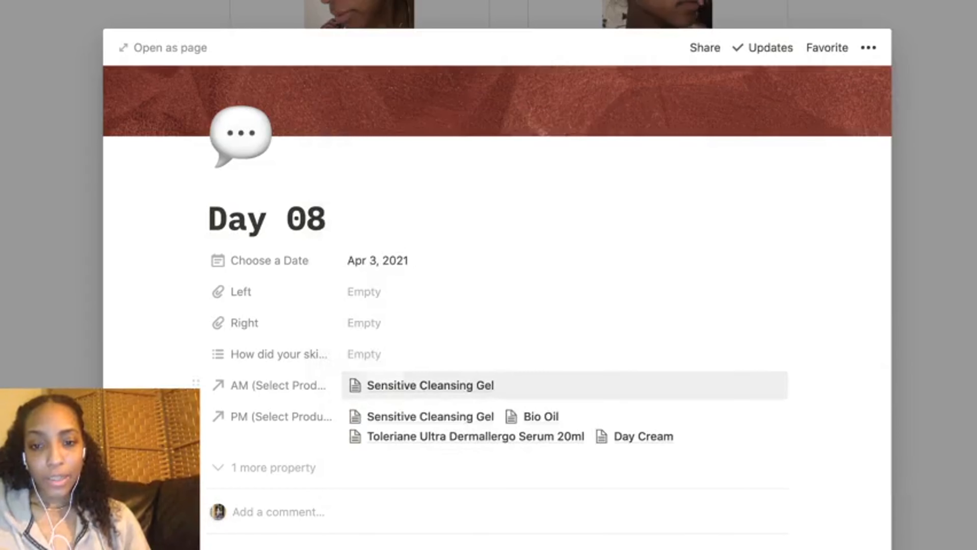
Link fortify - toning, Bio Oil and Day Cream to Day 08's AM product property in addition to the cleansing gel
click(555, 386)
click(340, 295)
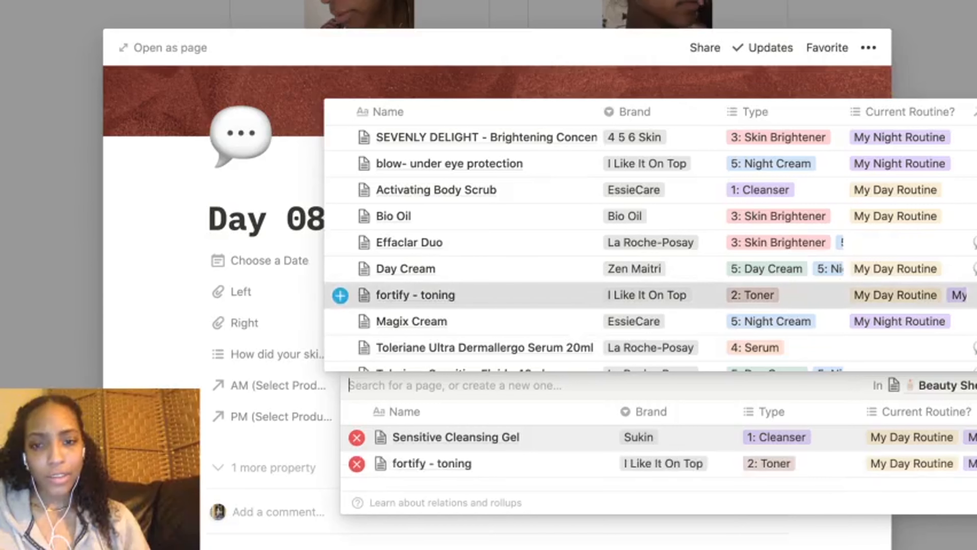
key(Escape)
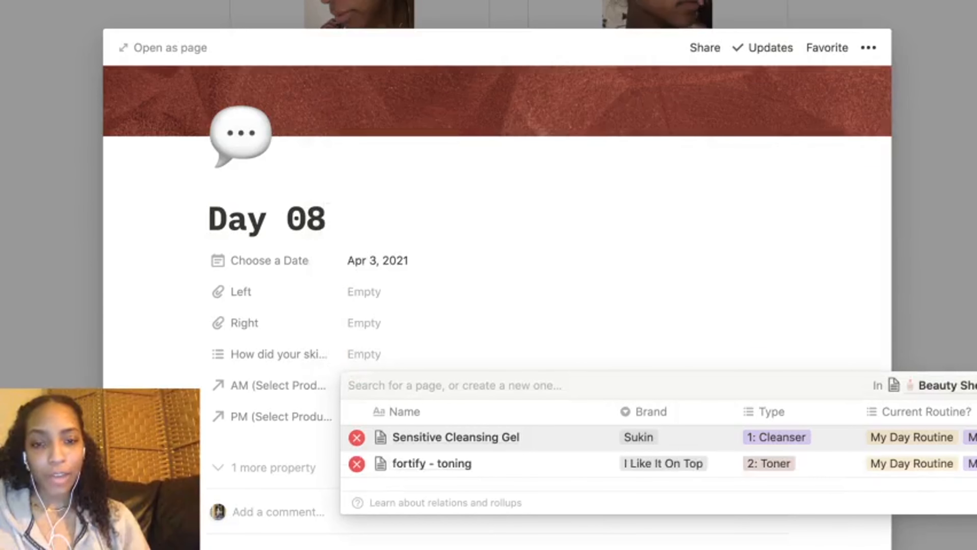
click(454, 385)
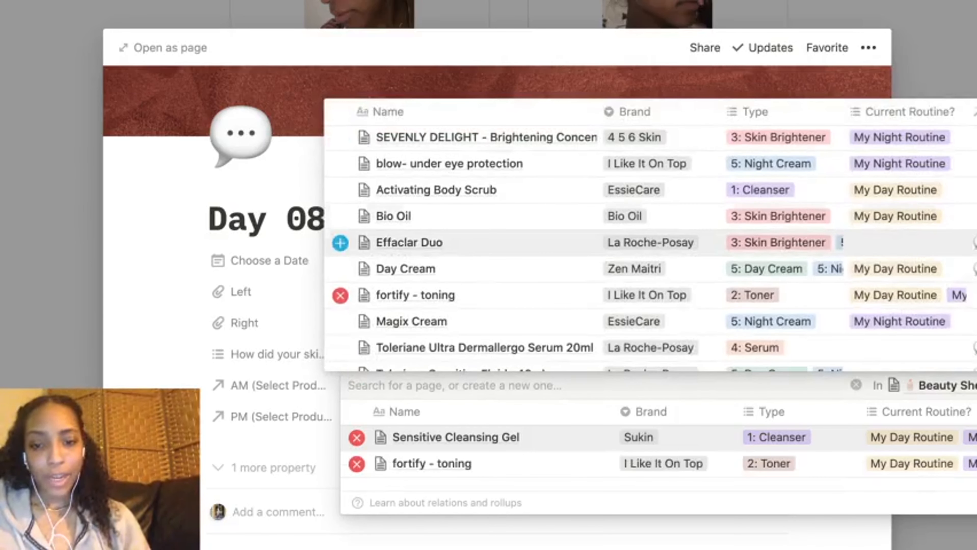
key(Up)
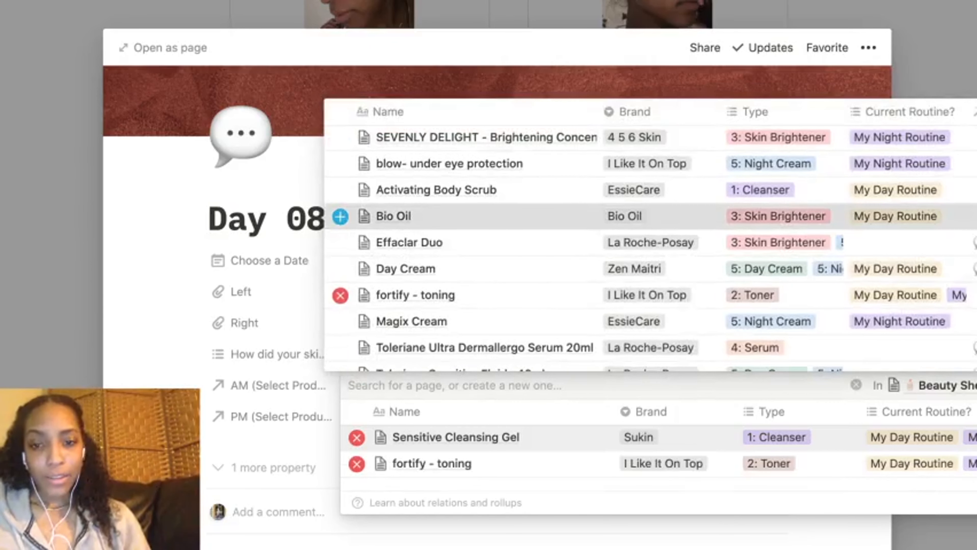
key(Return)
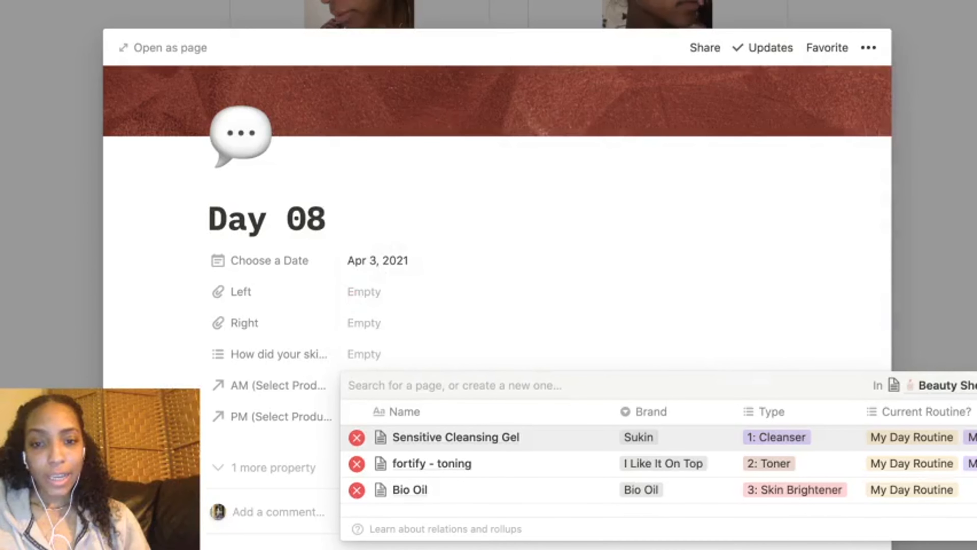
text(day)
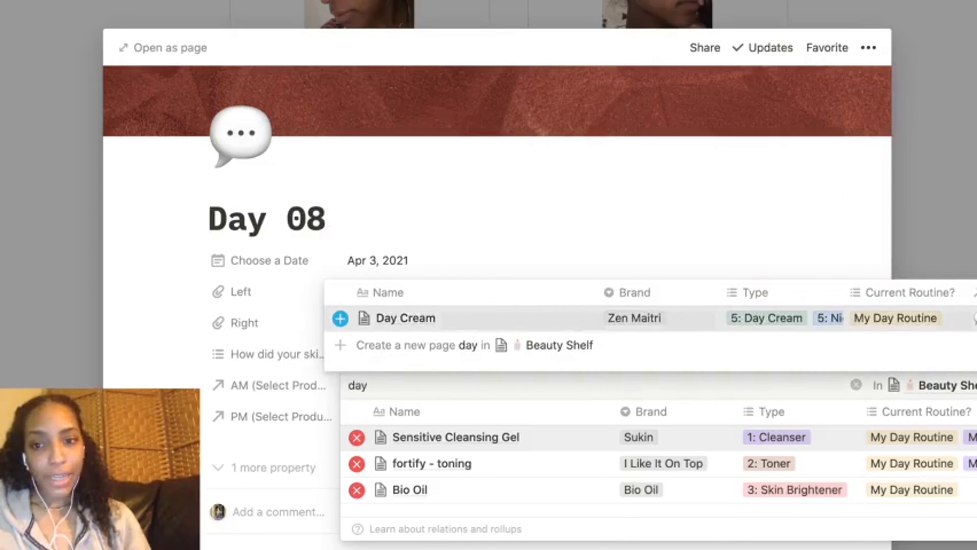
key(Return)
key(Escape)
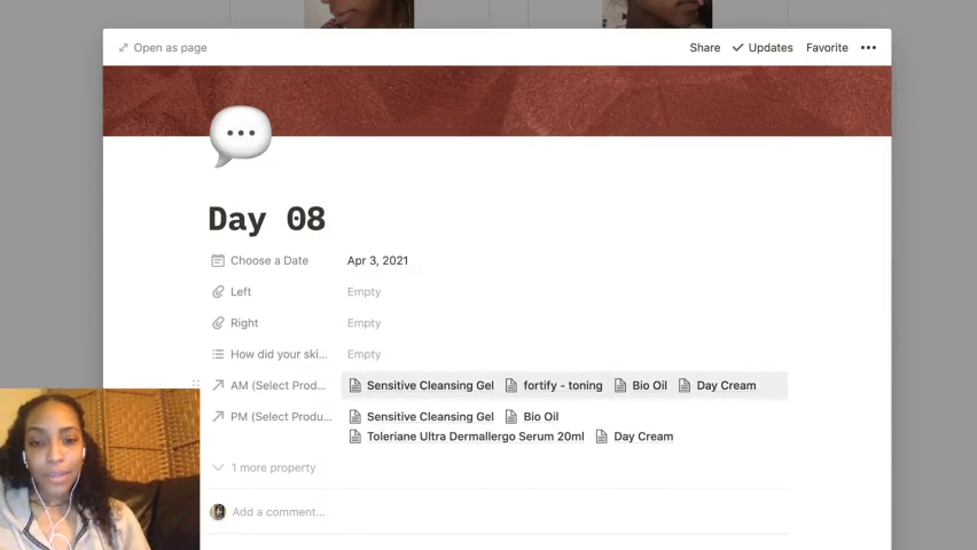
Upload a photo of each side of the face to Day 08's Left and Right properties
click(364, 292)
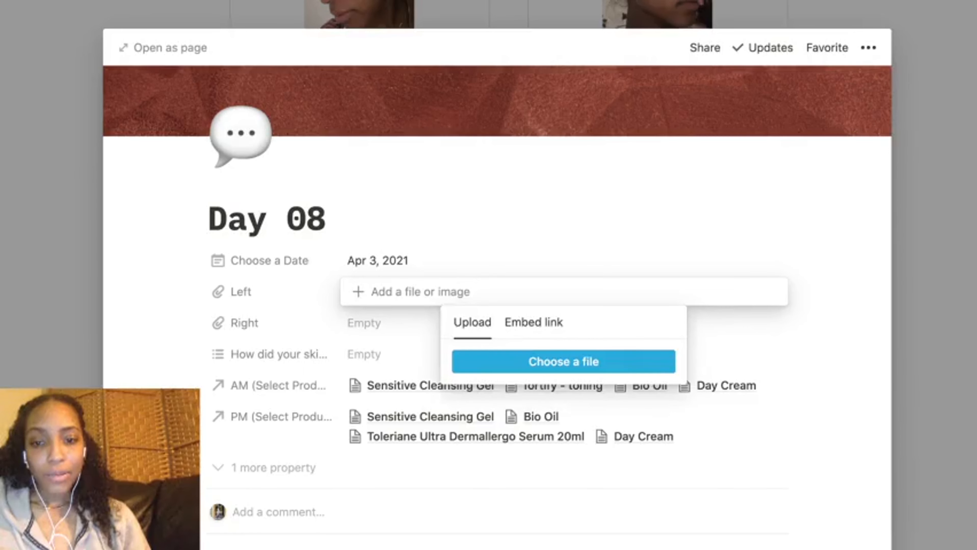
click(364, 323)
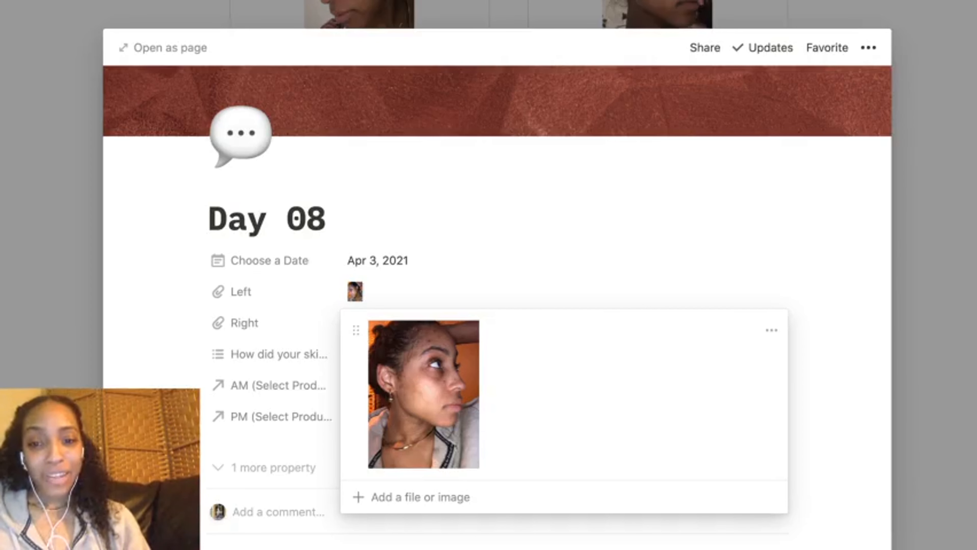
key(Escape)
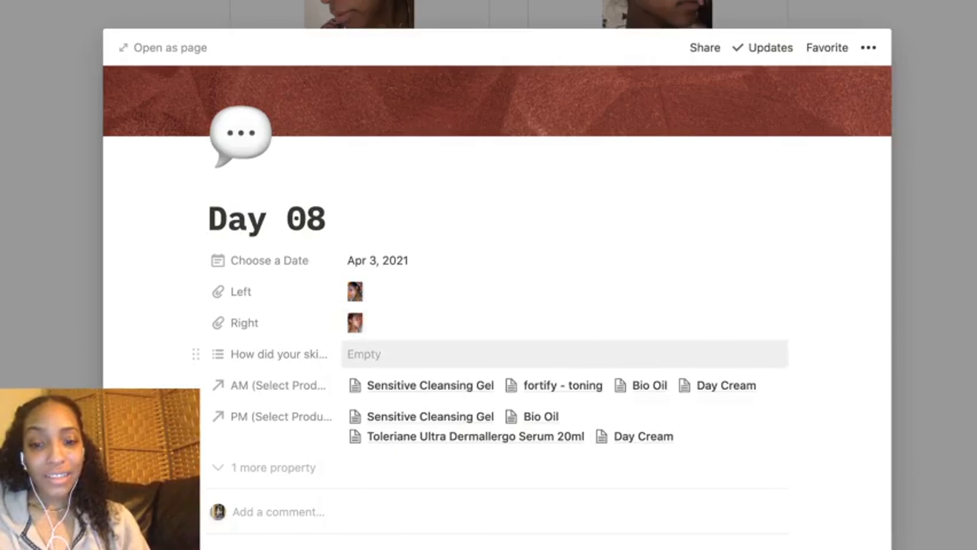
Set Day 08's skin condition property to Normal and close the entry
click(363, 355)
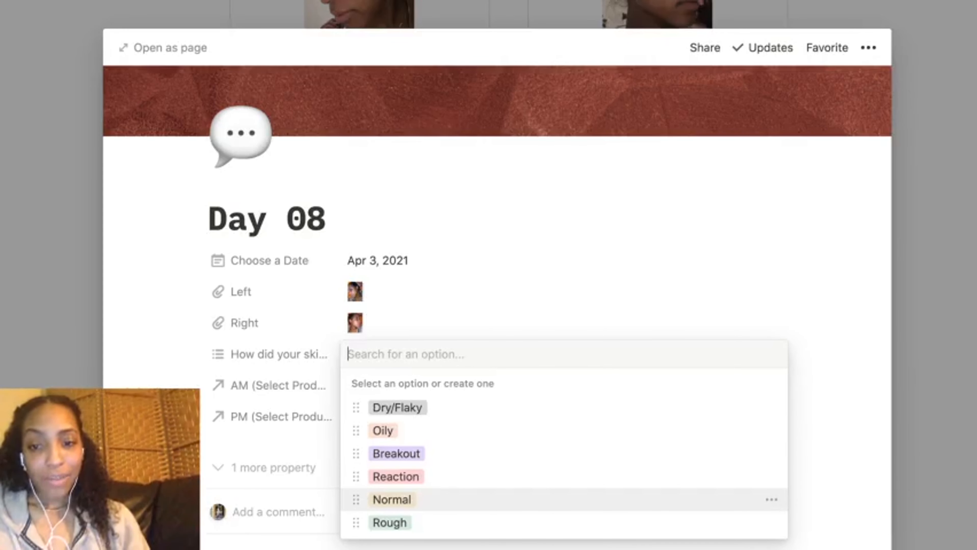
key(Return)
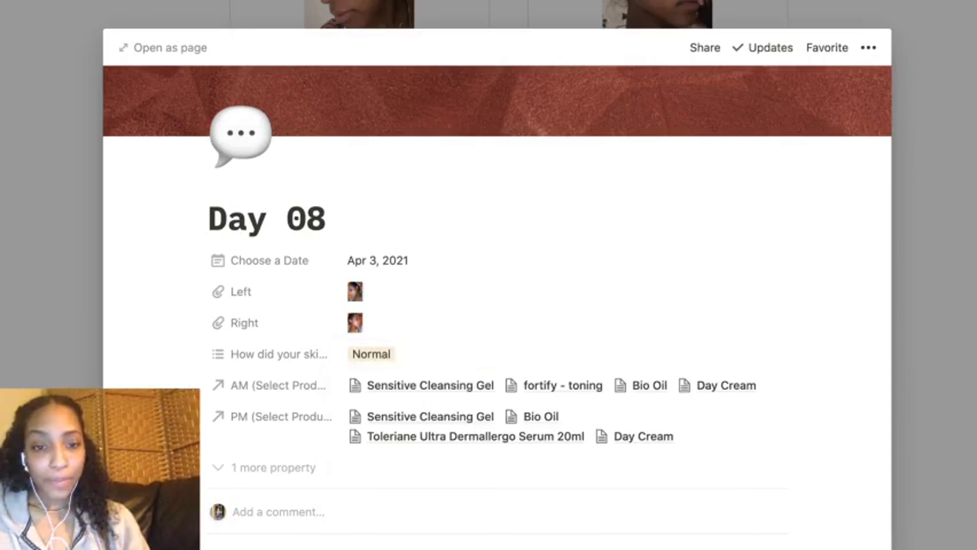
key(Escape)
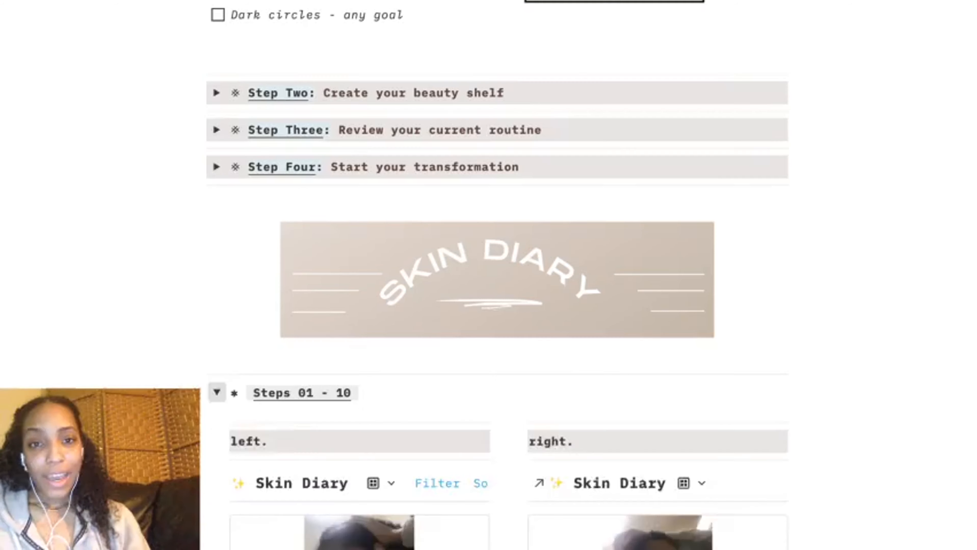
Collapse the Steps 01 - 10 section and expand Step Four: Start your transformation to show its Skin Diary gallery
click(215, 392)
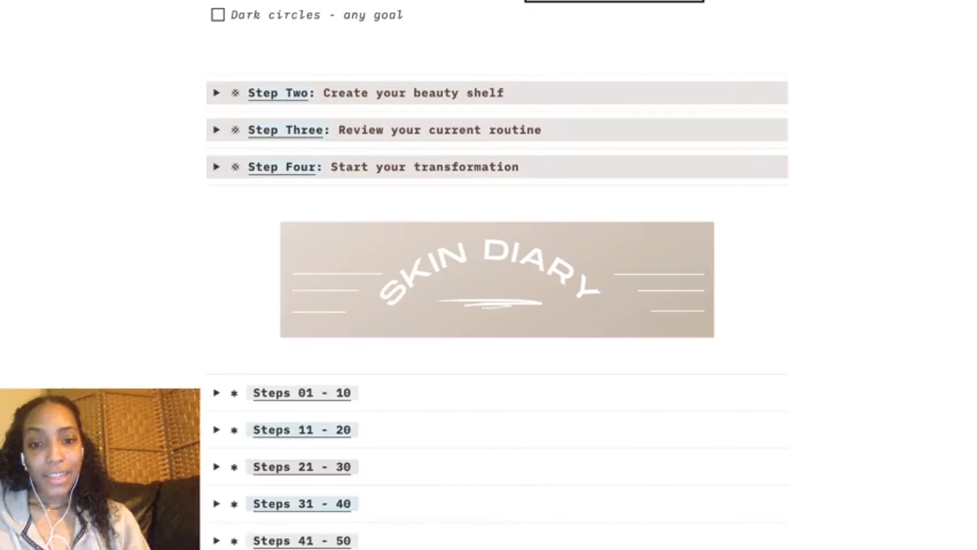
scroll(497, 308, up, 1)
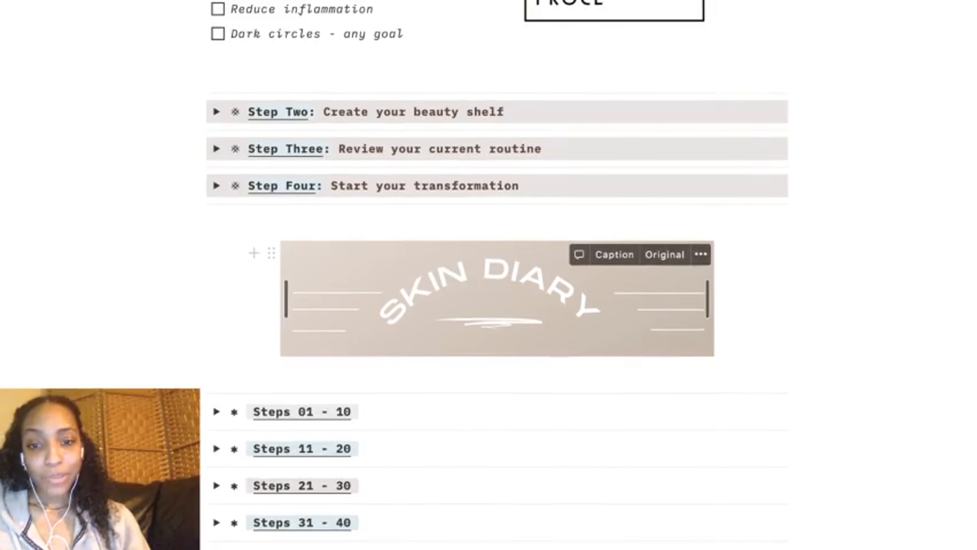
scroll(497, 270, up, 7)
scroll(497, 327, down, 3)
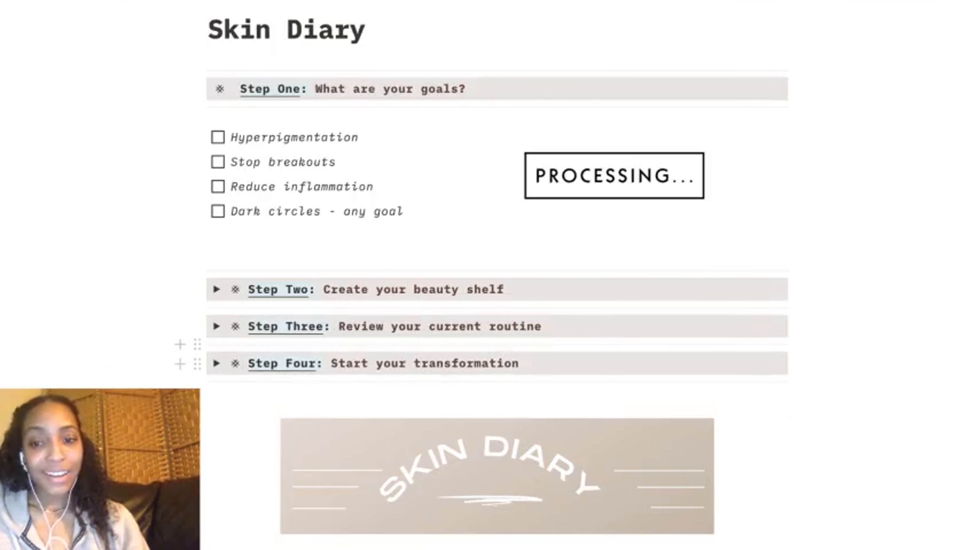
click(217, 363)
scroll(496, 269, down, 2)
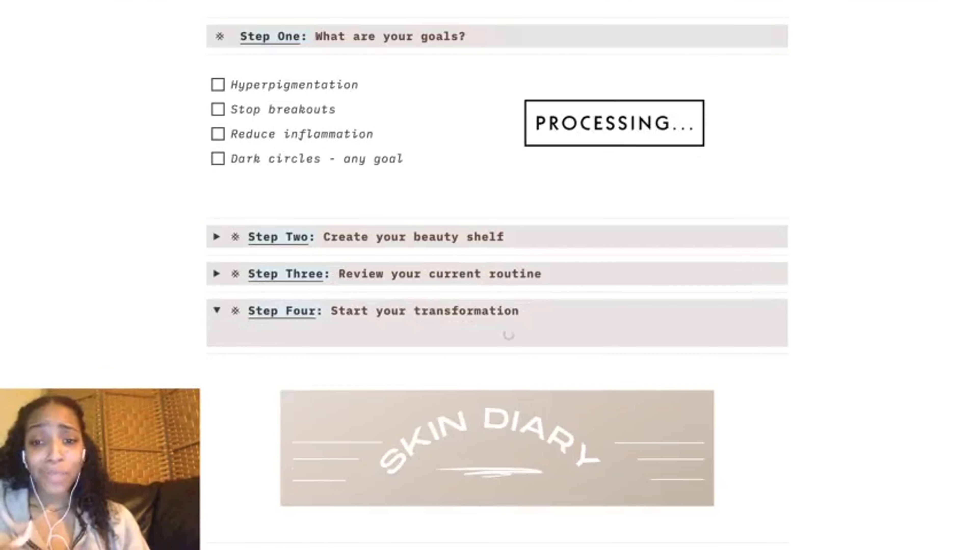
scroll(496, 270, down, 4)
scroll(496, 270, down, 4)
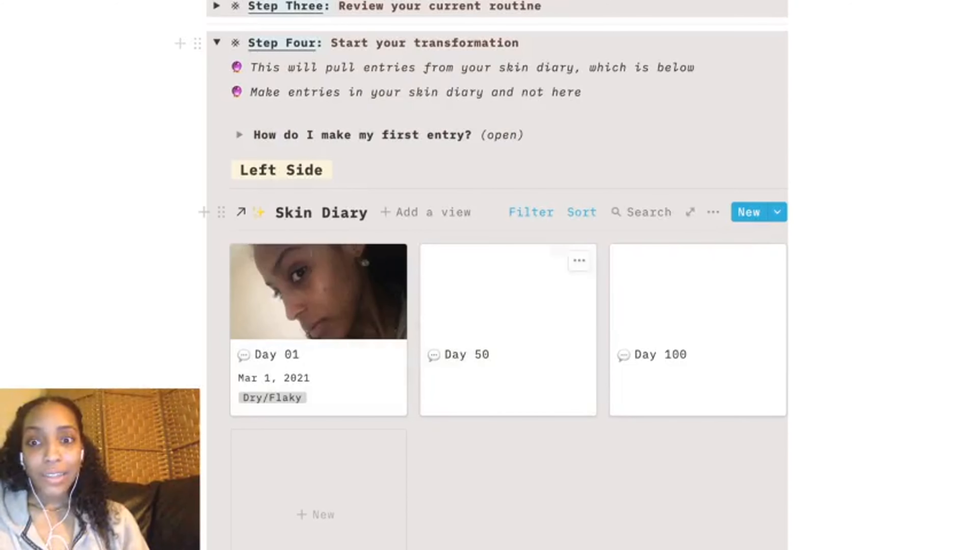
Review Step Four's instructions and its Left Side gallery of Day 01, Day 50 and Day 100, and collapse the section
scroll(500, 275, up, 3)
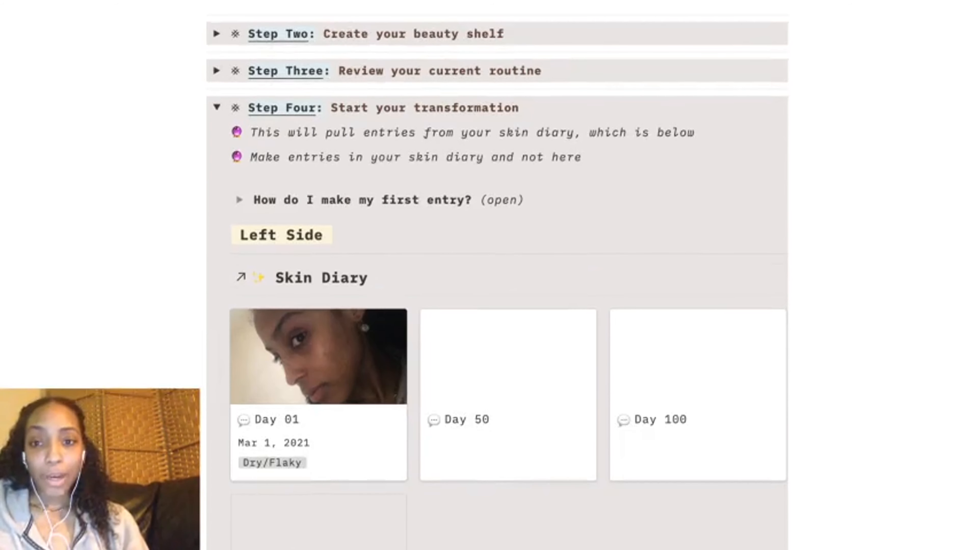
scroll(497, 275, up, 2)
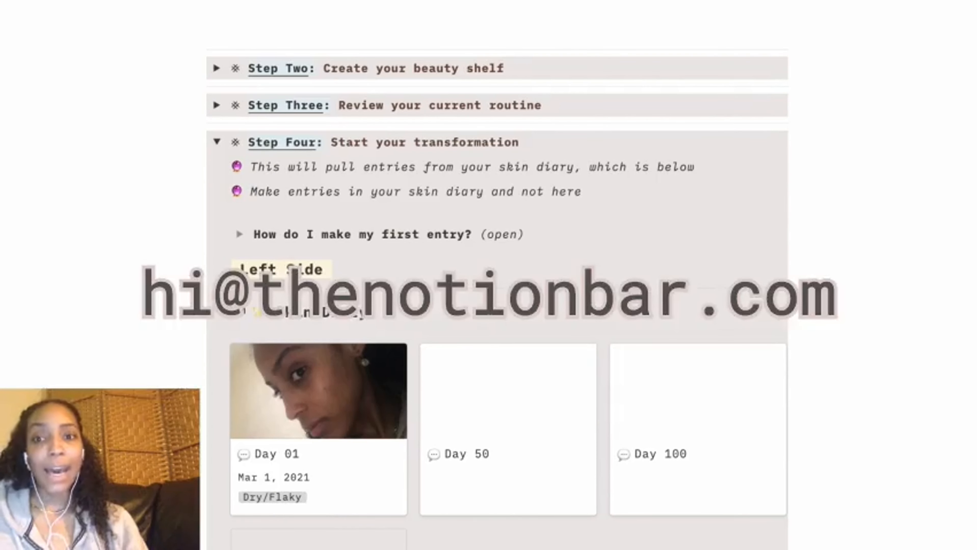
scroll(496, 275, down, 1)
scroll(496, 275, down, 3)
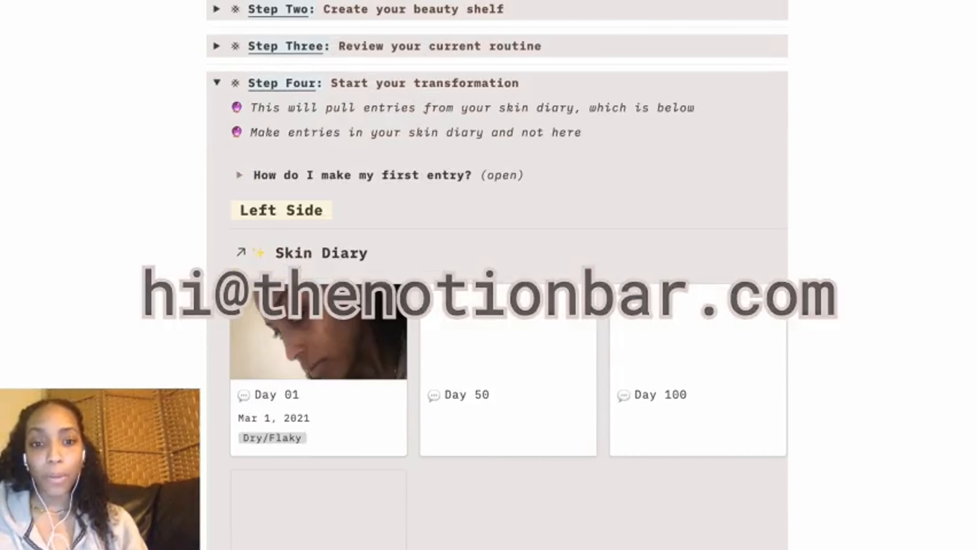
click(216, 83)
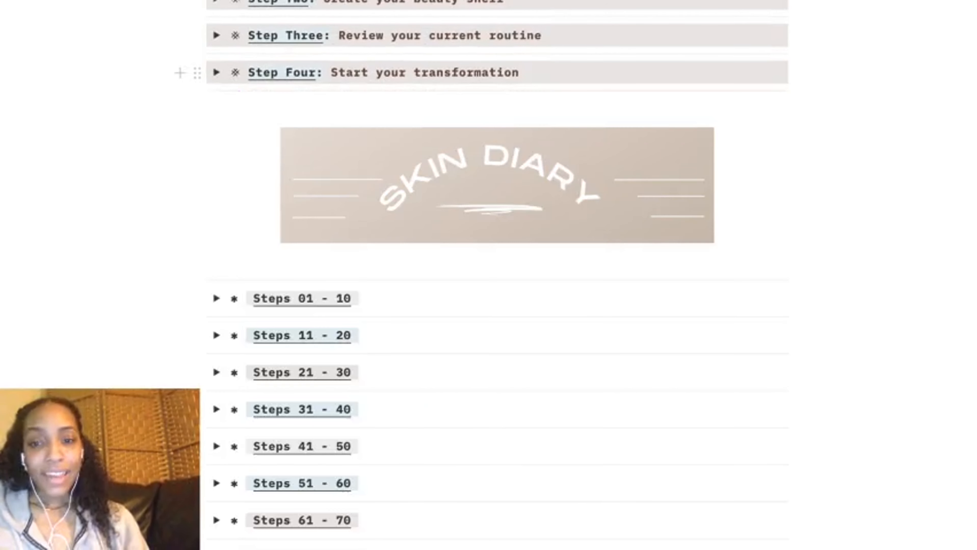
Look over the whole Skin Diary page, from the goals checklist through the step sections to the contact and coaching links
scroll(497, 275, up, 14)
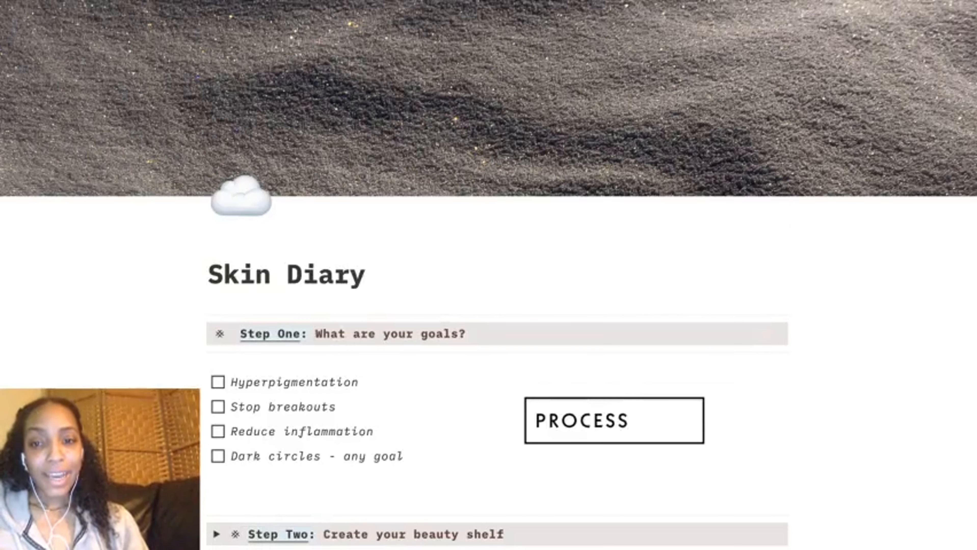
scroll(497, 275, down, 9)
scroll(497, 275, down, 16)
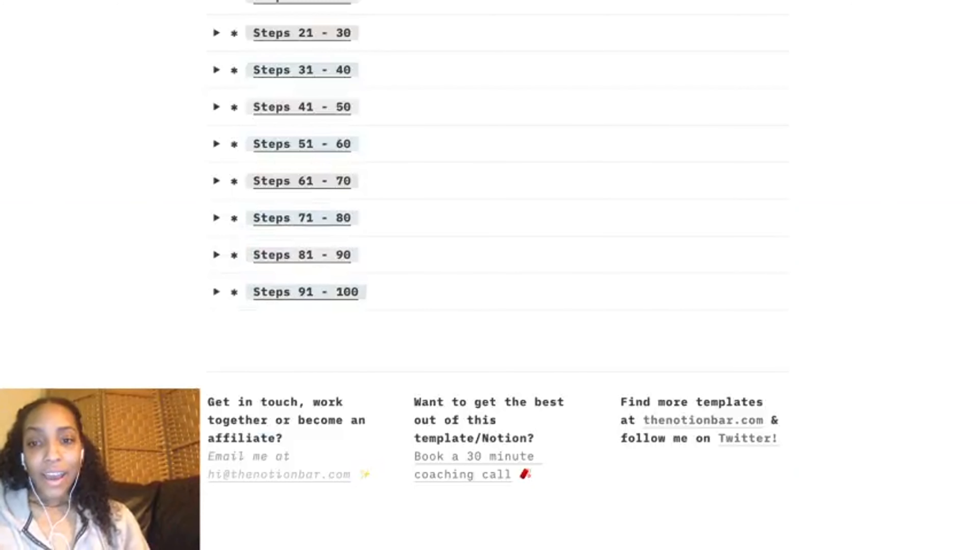
scroll(496, 275, up, 12)
scroll(497, 276, down, 10)
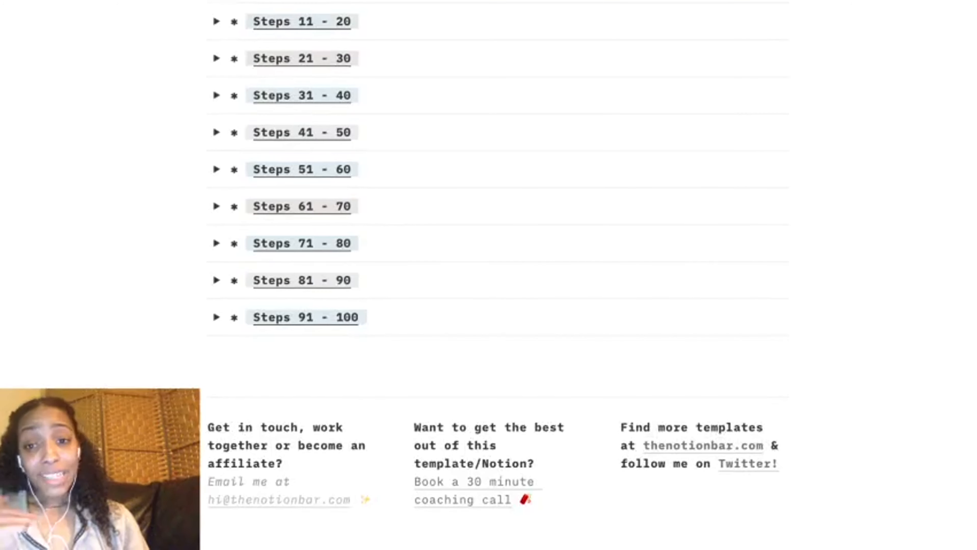
scroll(497, 275, up, 8)
scroll(497, 275, up, 10)
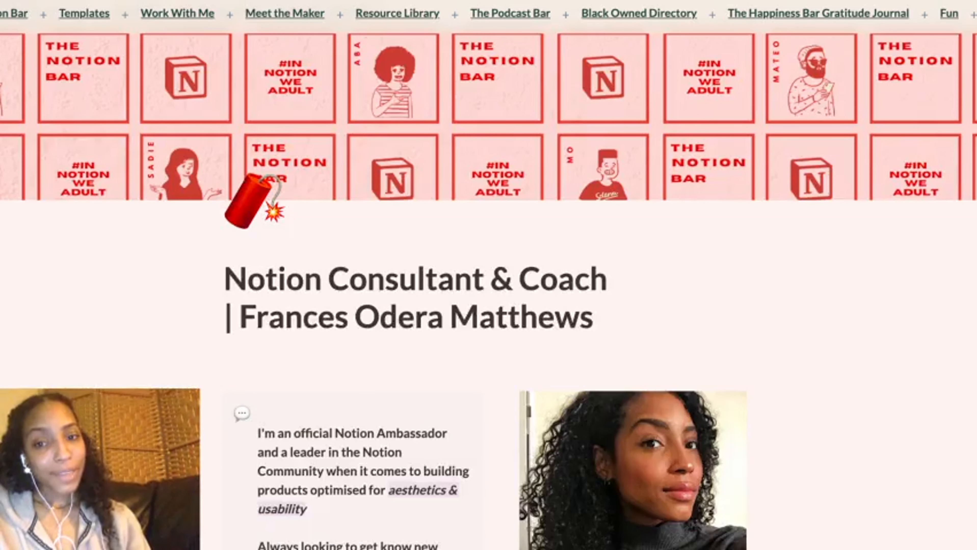
Look over the Notion Consultant & Coach page, including its introduction and the Coaching aka 'Build with Me' offer
scroll(488, 289, down, 2)
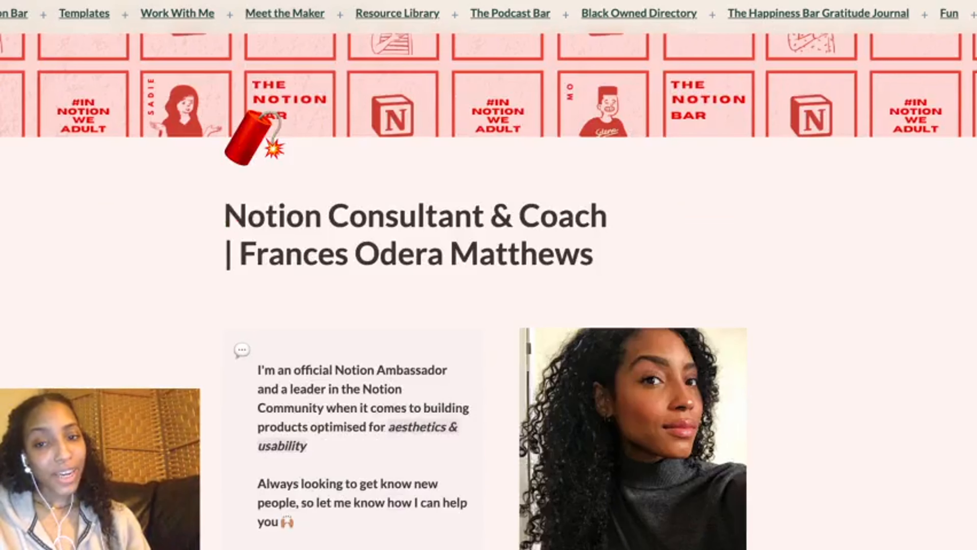
scroll(488, 289, down, 3)
scroll(488, 288, down, 6)
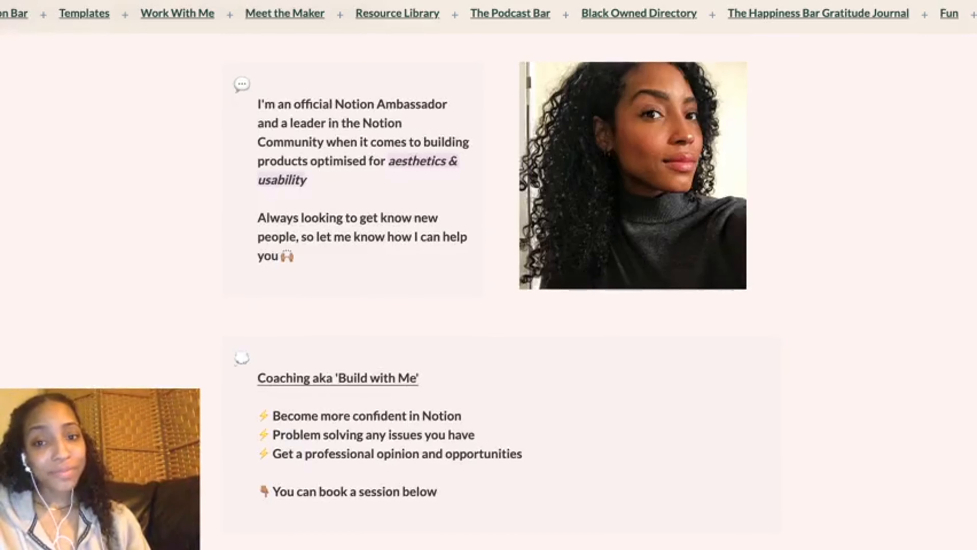
scroll(489, 289, up, 1)
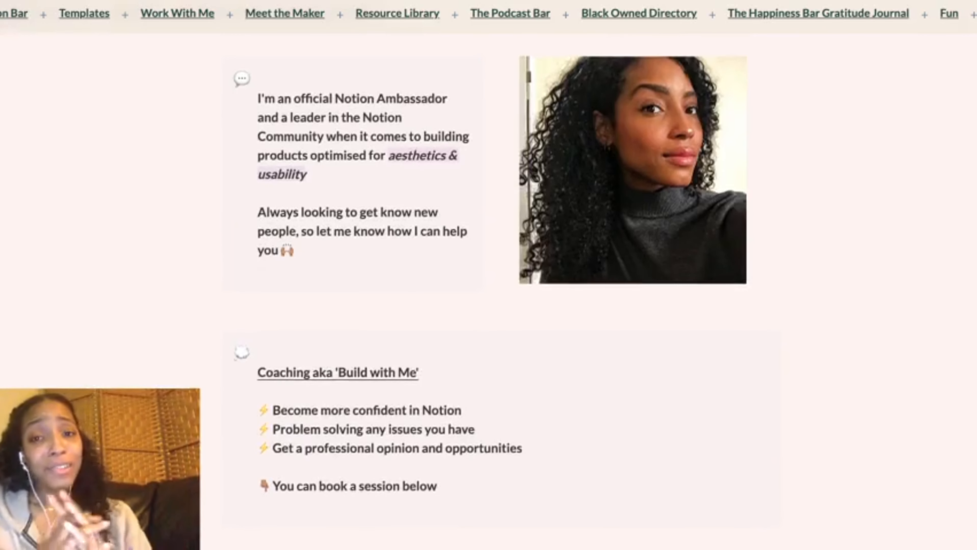
scroll(488, 289, up, 10)
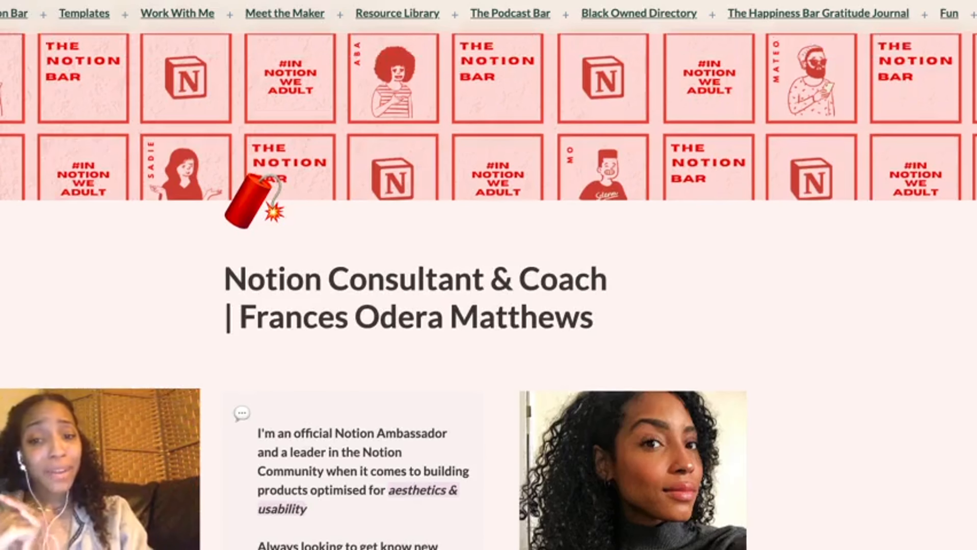